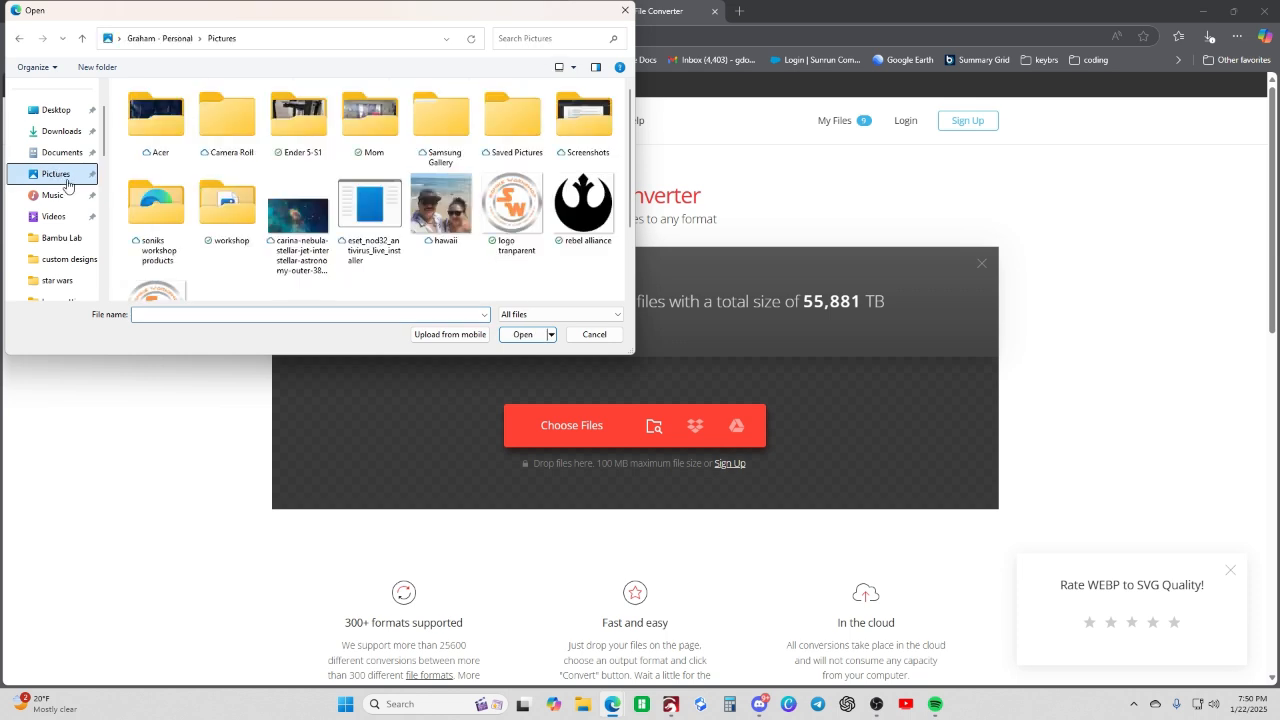
- Upload the gear logo image 86450c82-07d9-47b2-9505-8a60f83cfb7f from the Pics folder on the Soniks Workshop (E:) drive
scroll(63, 195, down, 3)
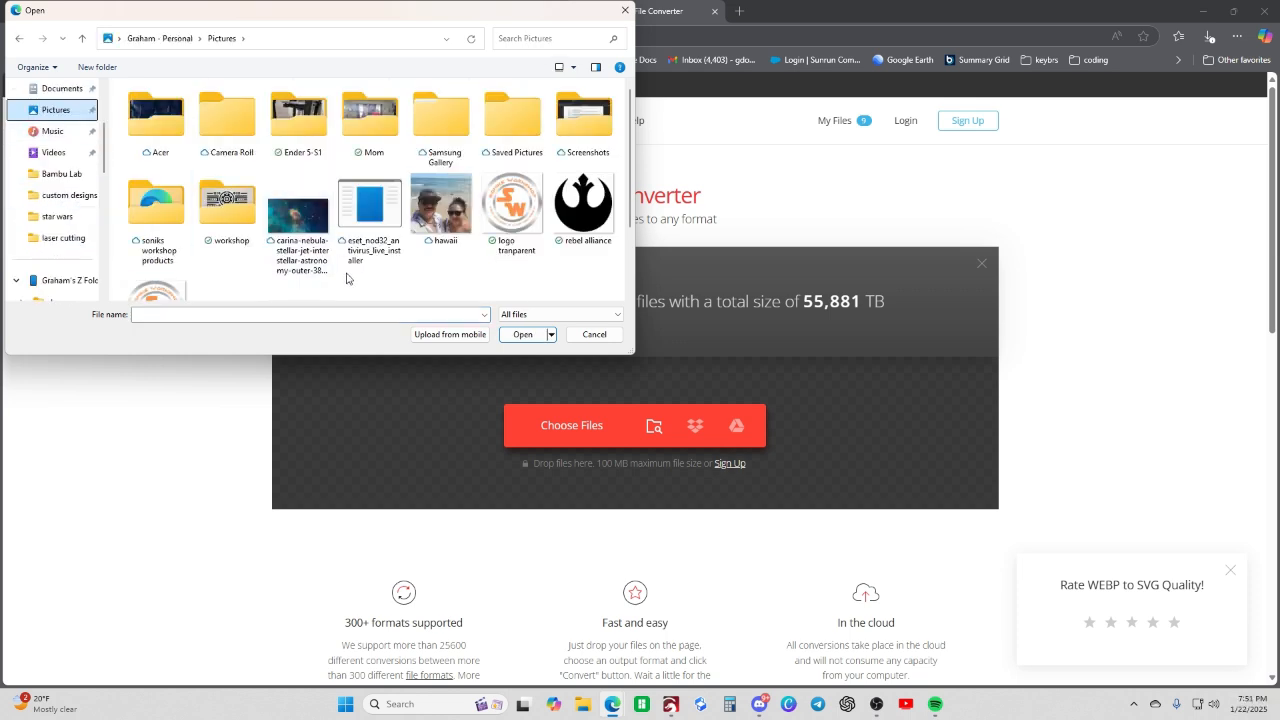
scroll(347, 278, down, 2)
scroll(347, 278, up, 2)
scroll(40, 263, down, 5)
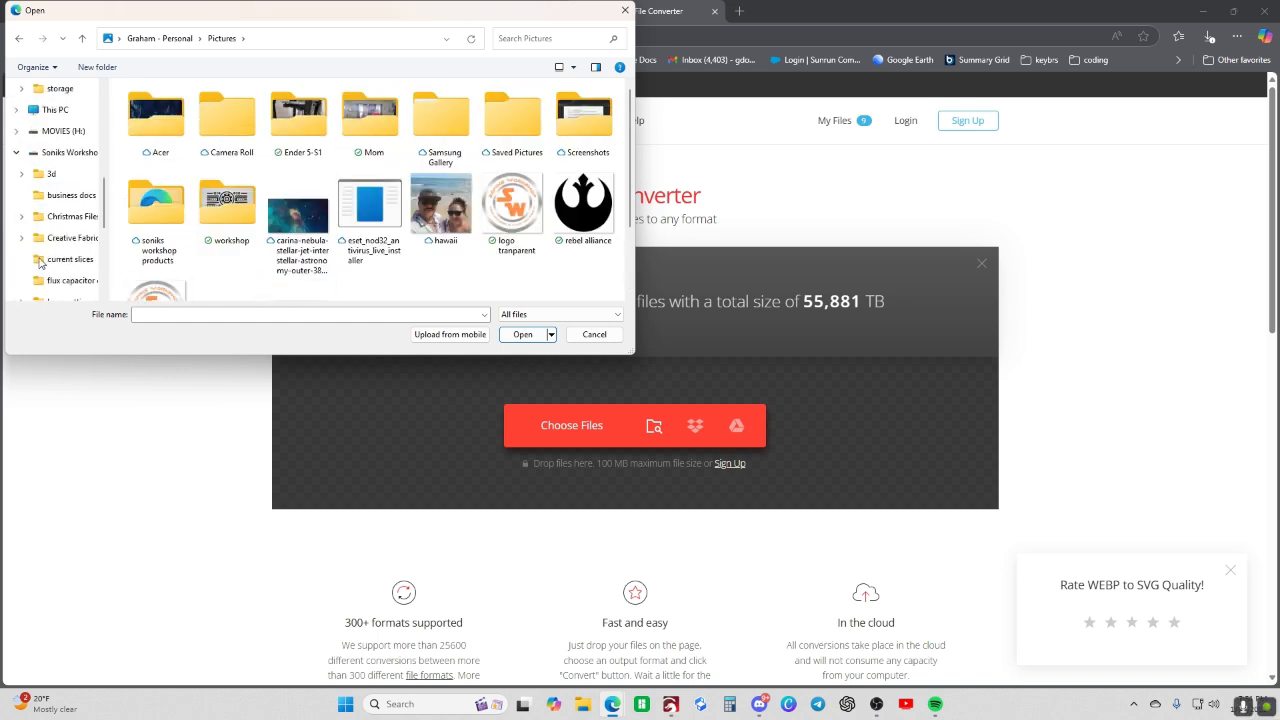
scroll(40, 263, down, 4)
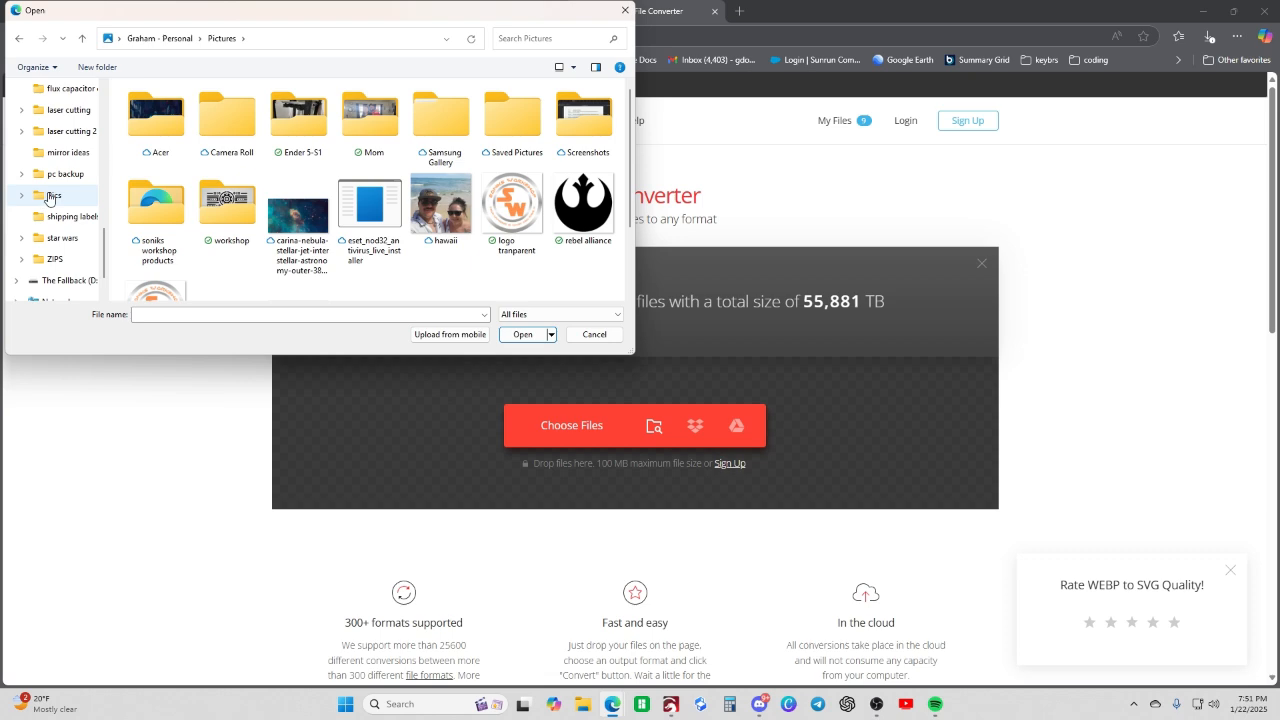
click(50, 196)
click(268, 176)
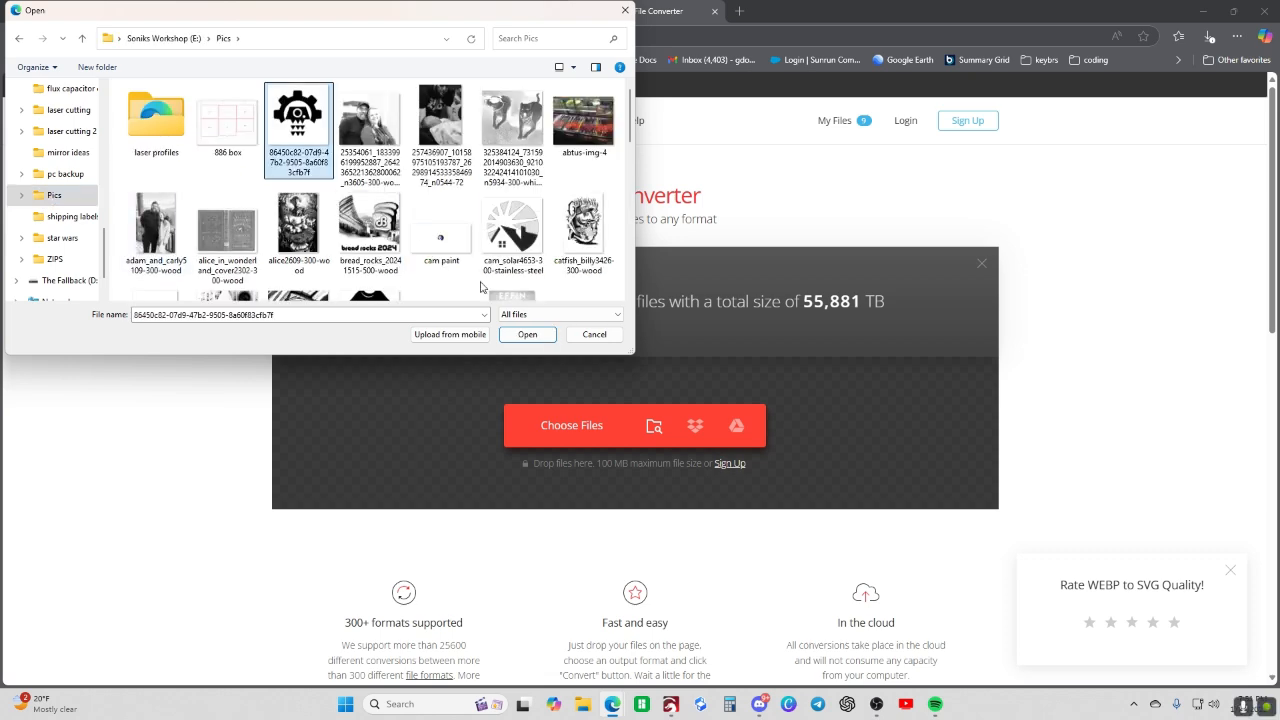
click(528, 334)
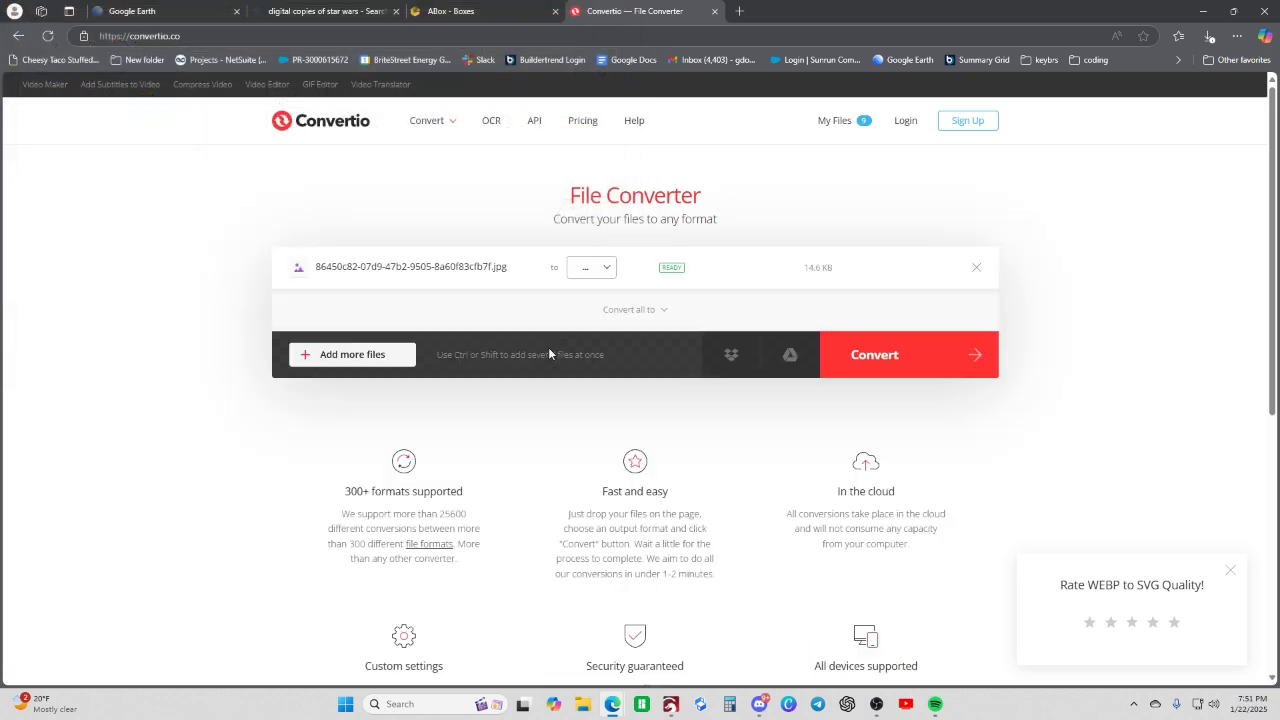
- Choose SVG as the output format for the uploaded logo image and run the conversion
click(598, 270)
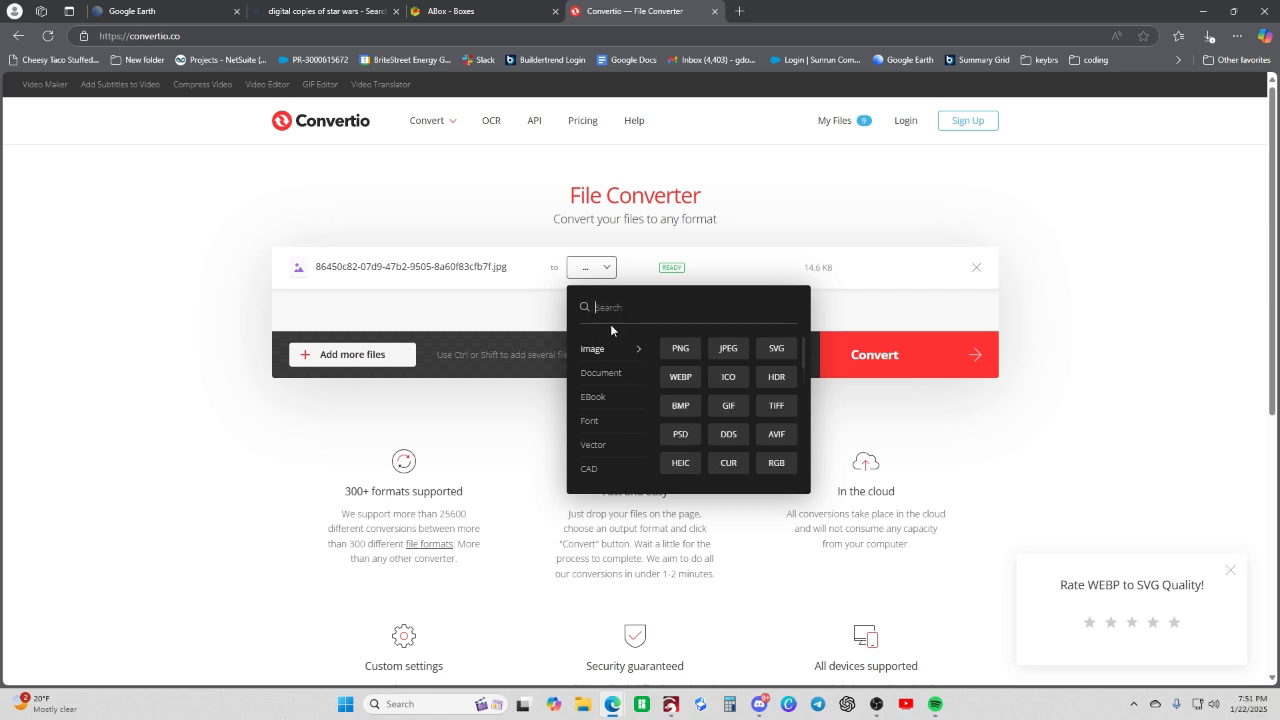
text(svg)
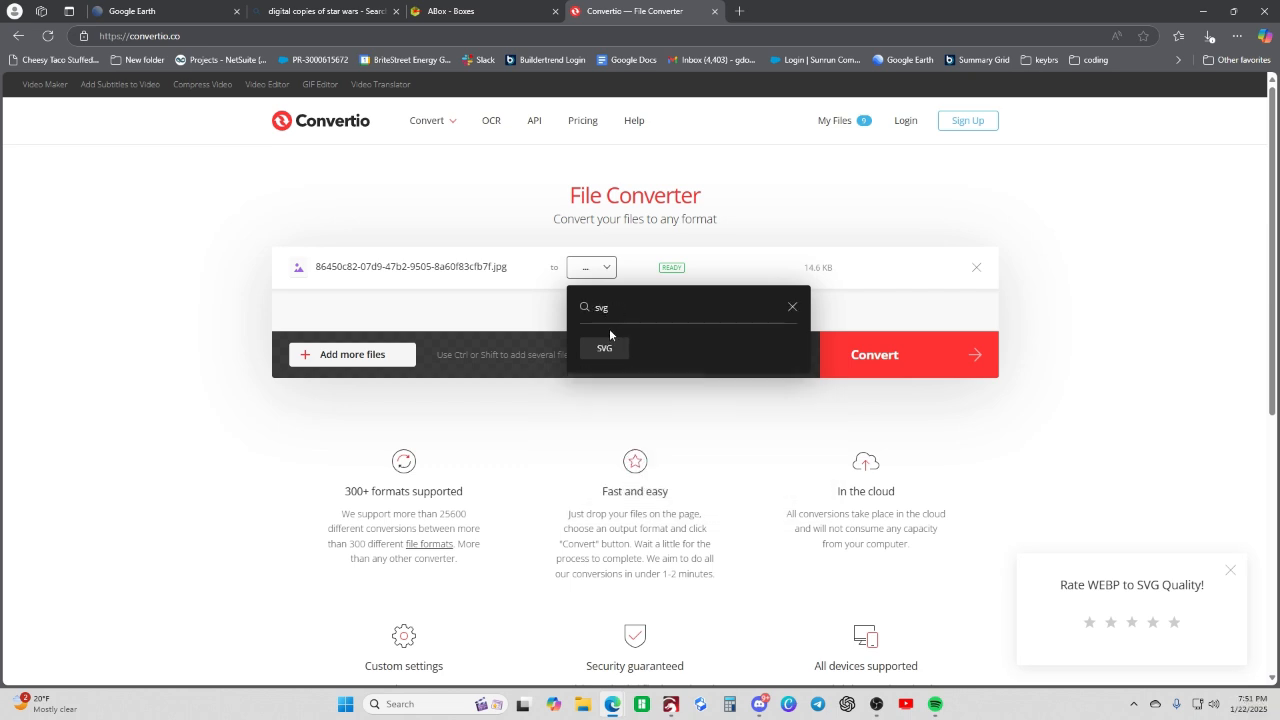
click(612, 350)
click(846, 372)
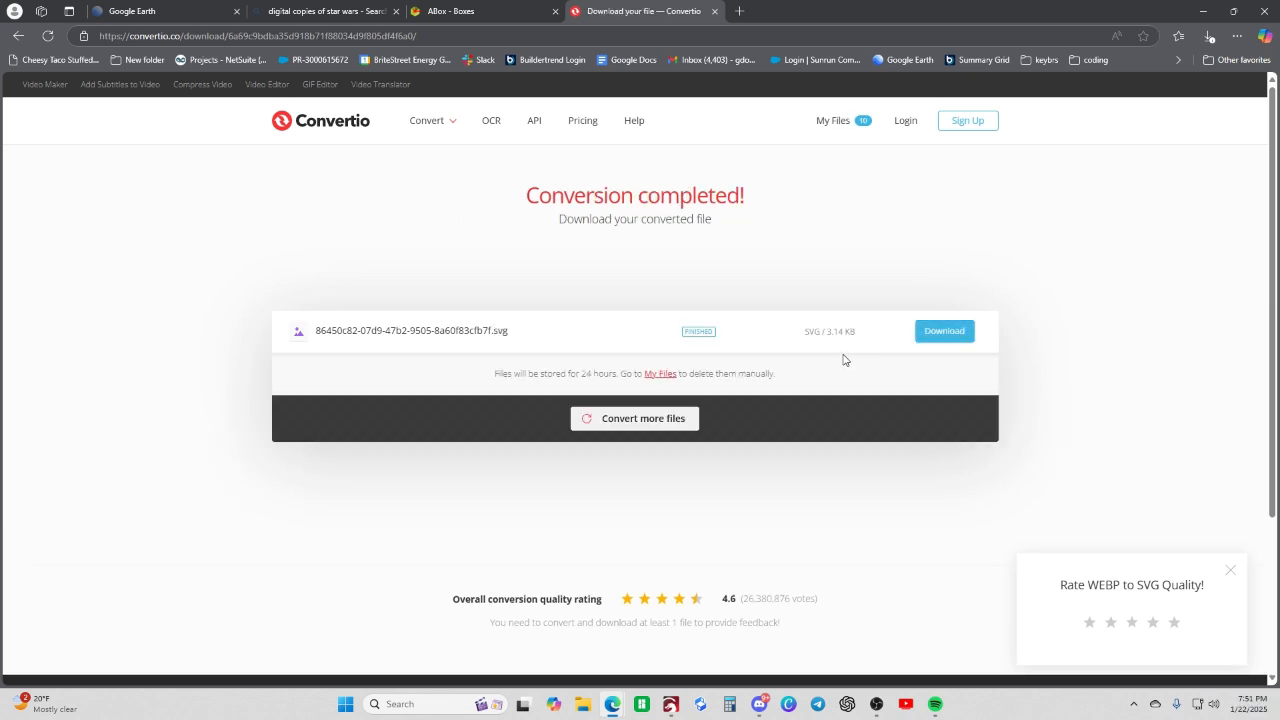
- Bring up the Facebook browser window showing the gear logo and move it off the main screen
mouse_move(612, 702)
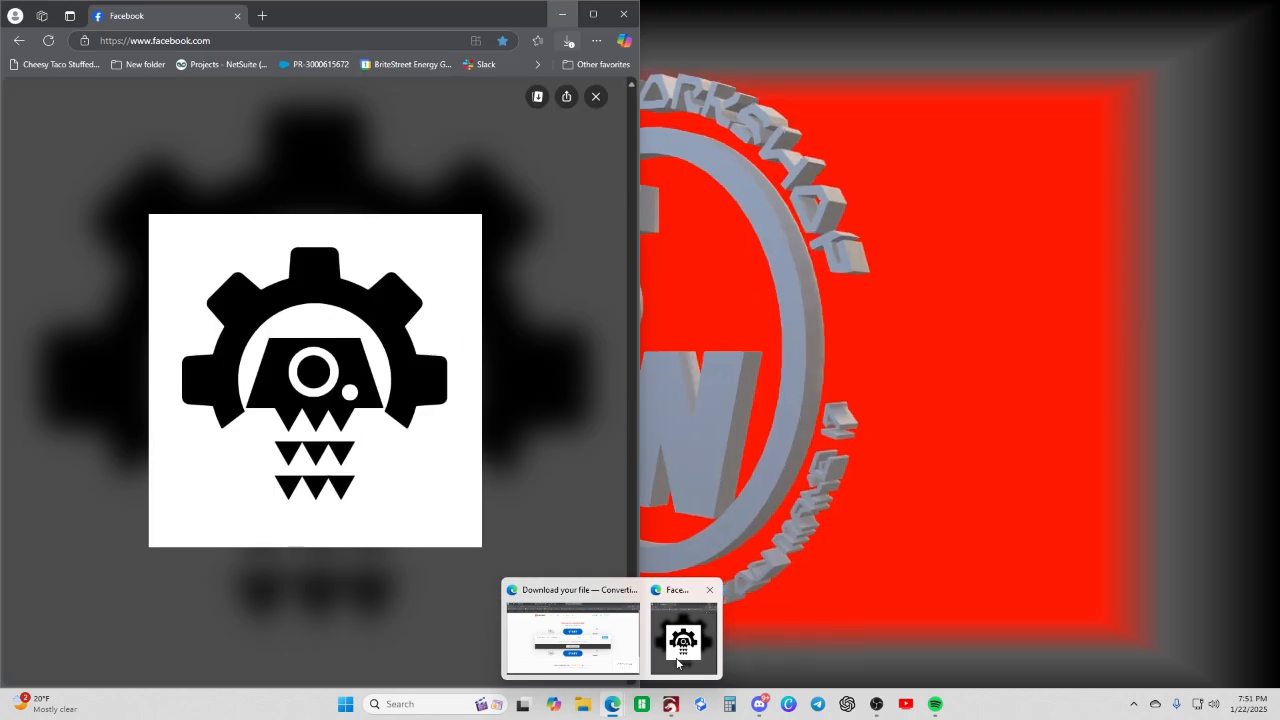
click(677, 660)
drag(339, 20, 0, 60)
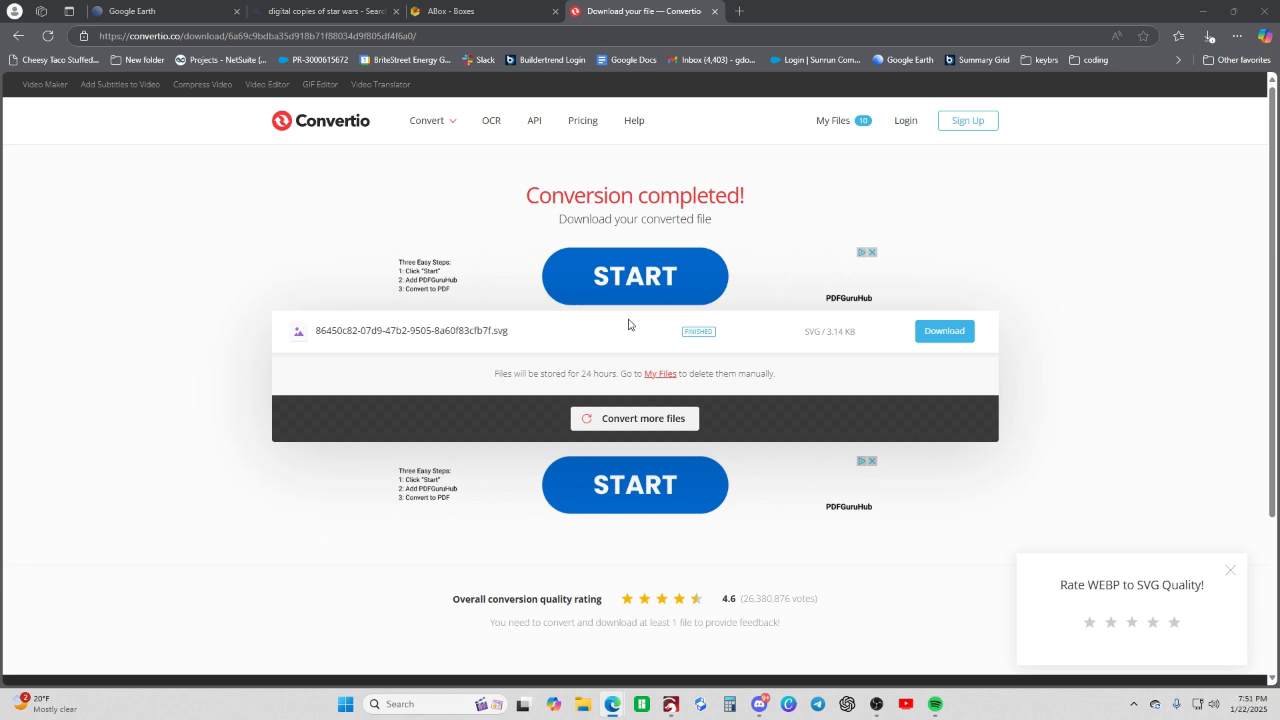
- Download the converted SVG and save it in the Downloads folder as Der Lon Logo
click(946, 332)
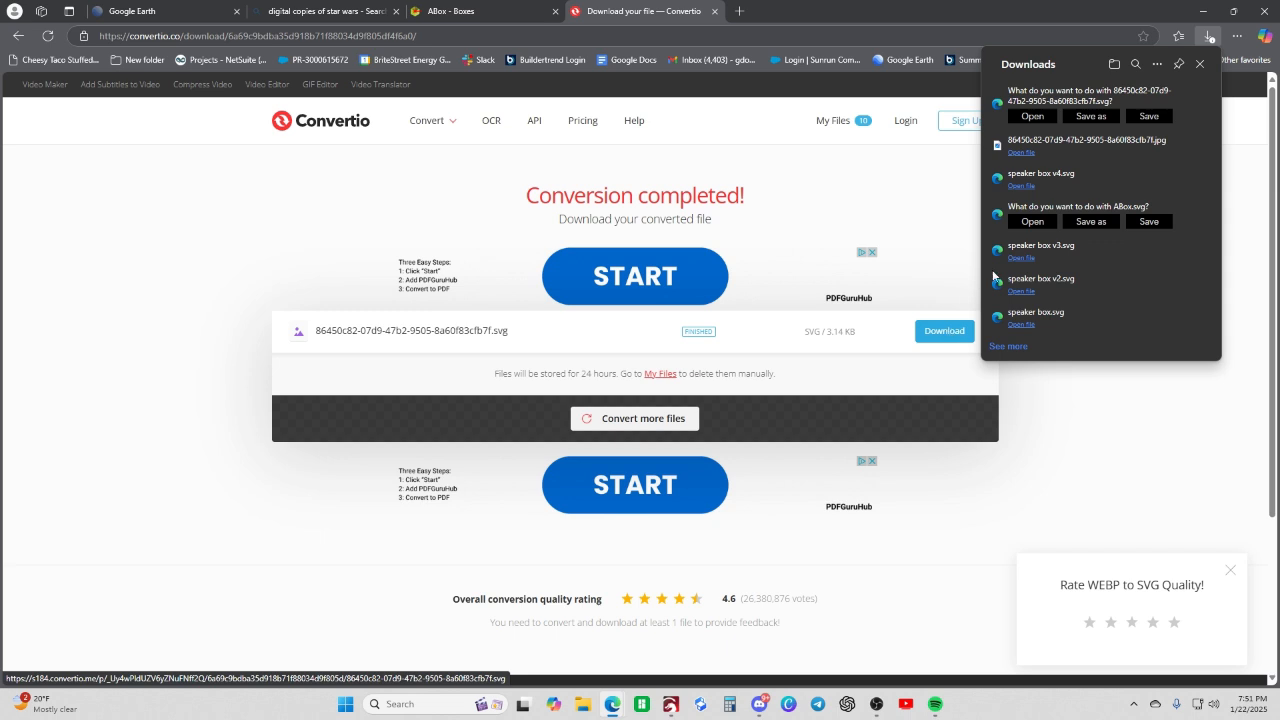
click(1102, 116)
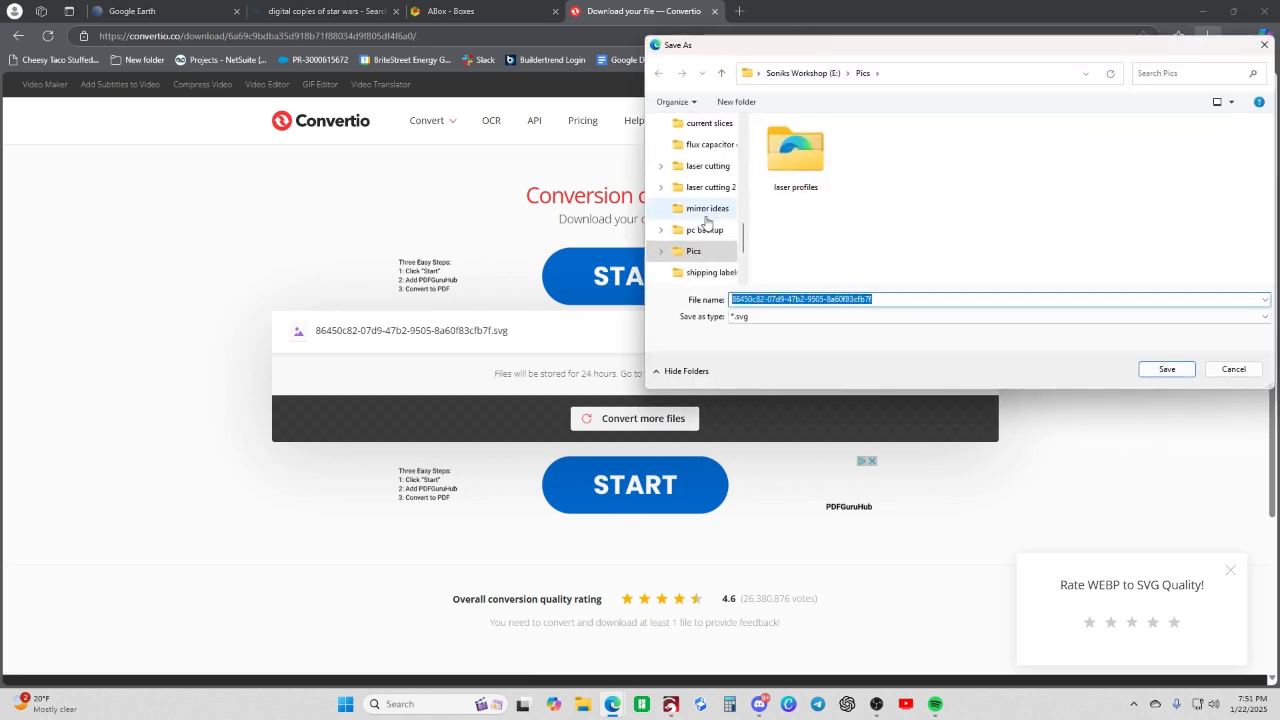
scroll(707, 230, up, 5)
scroll(705, 250, up, 6)
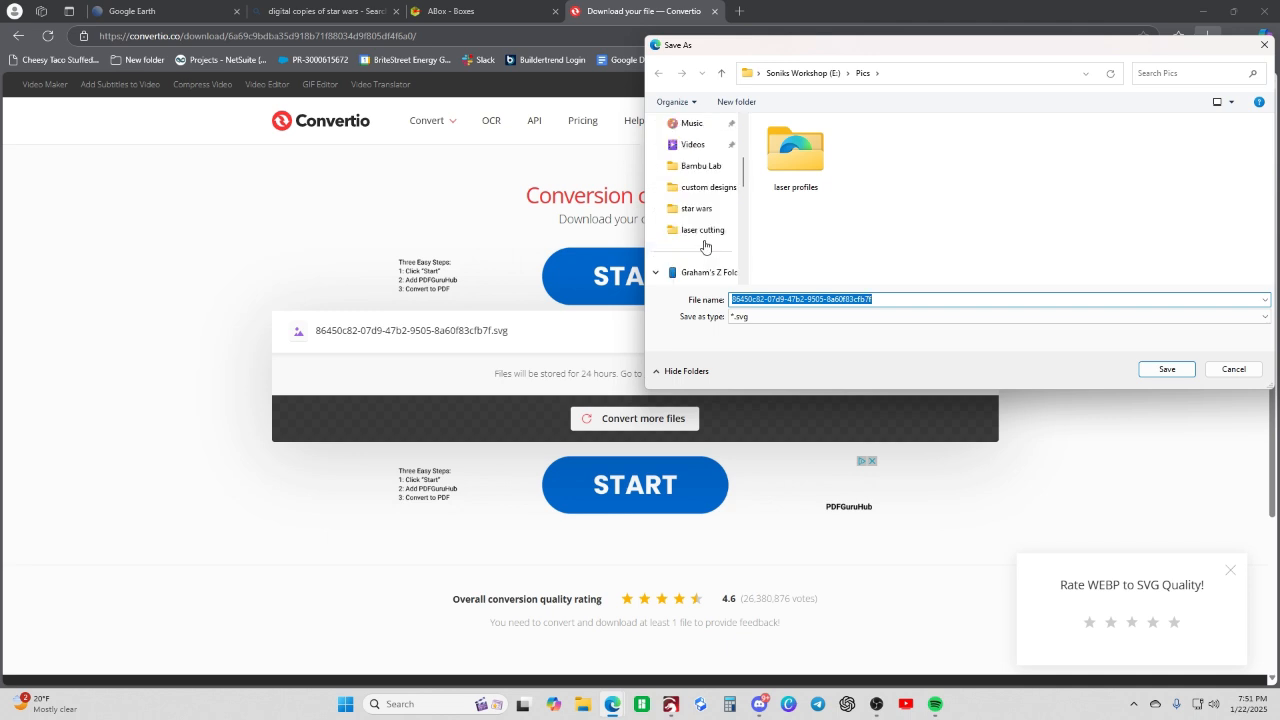
click(702, 234)
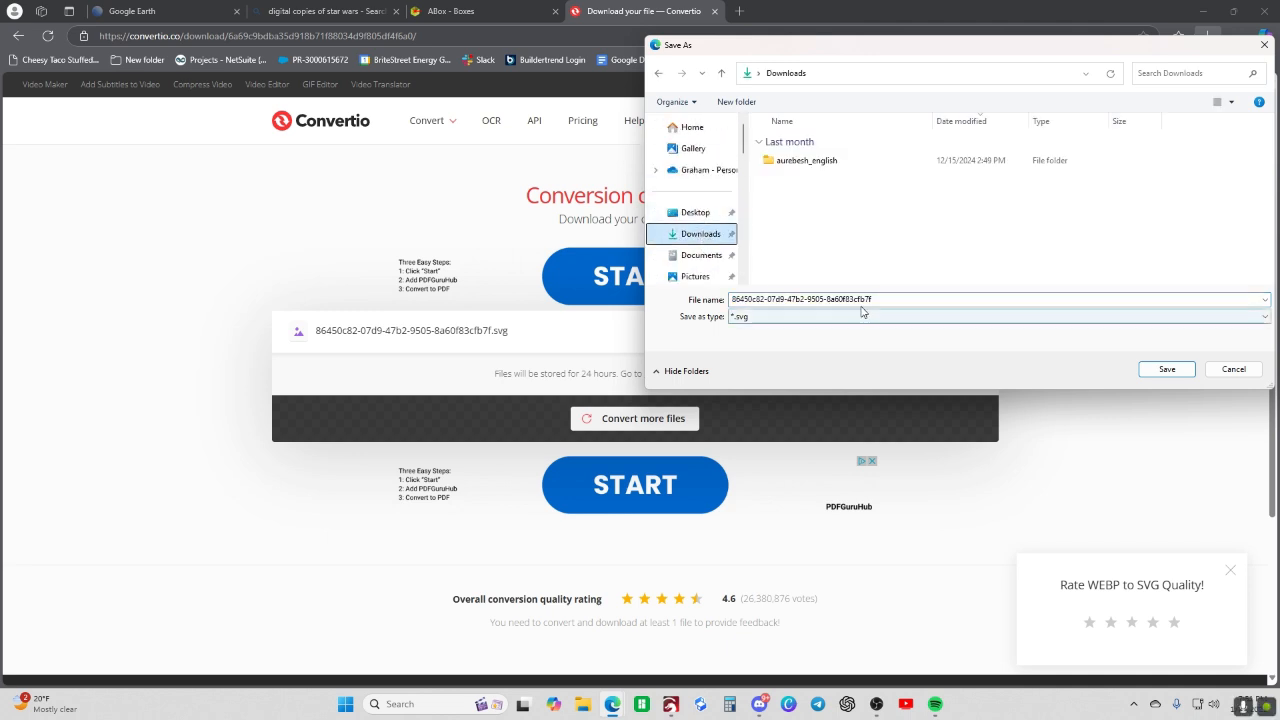
click(872, 301)
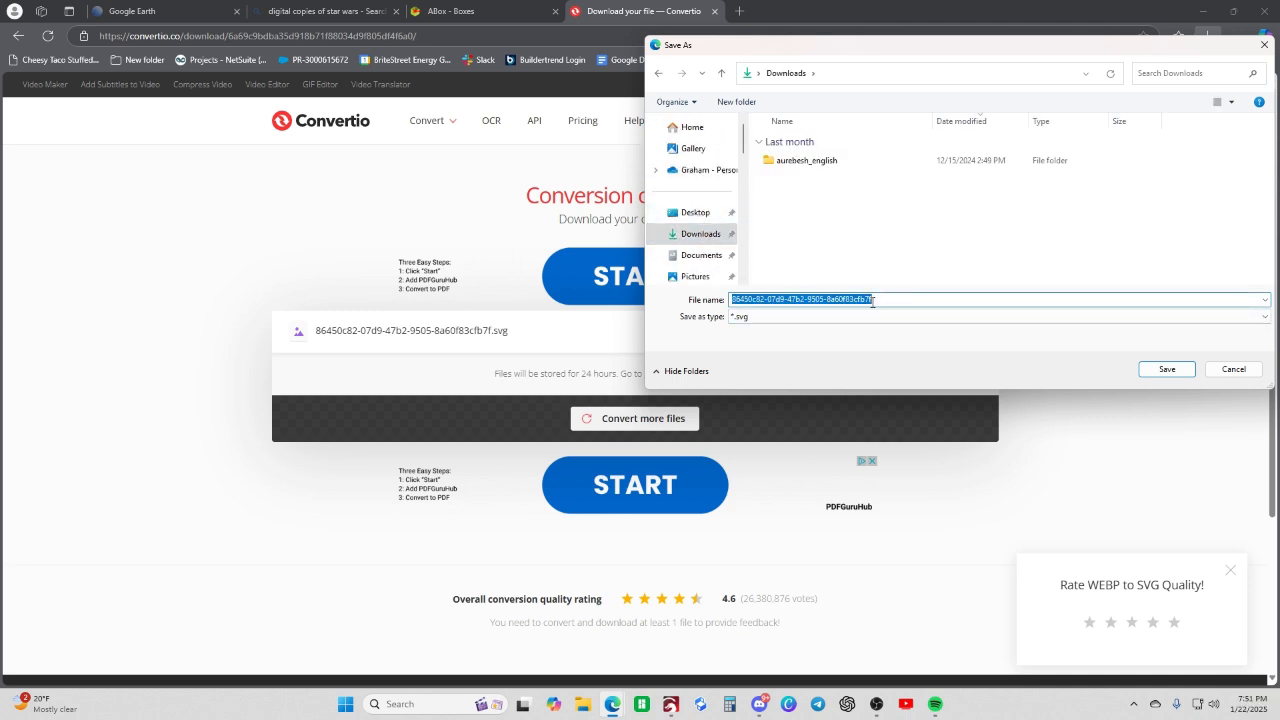
text(Der Lon)
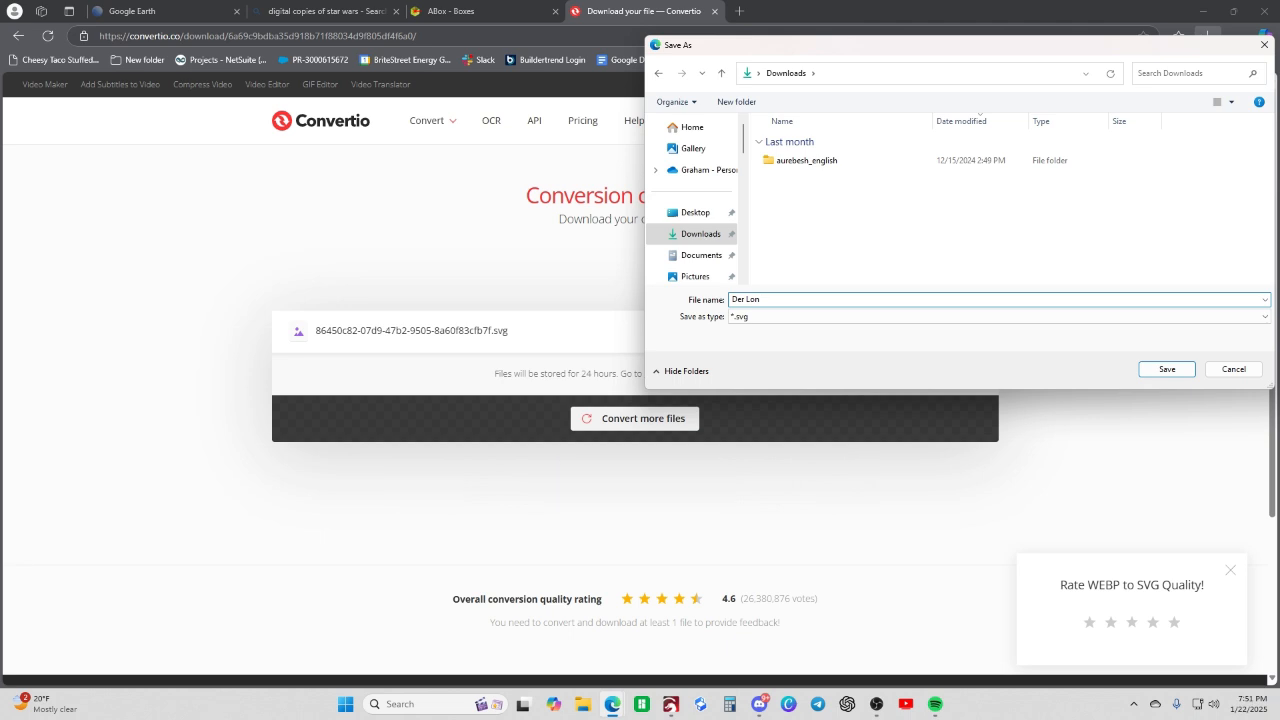
text(Logo)
key(Return)
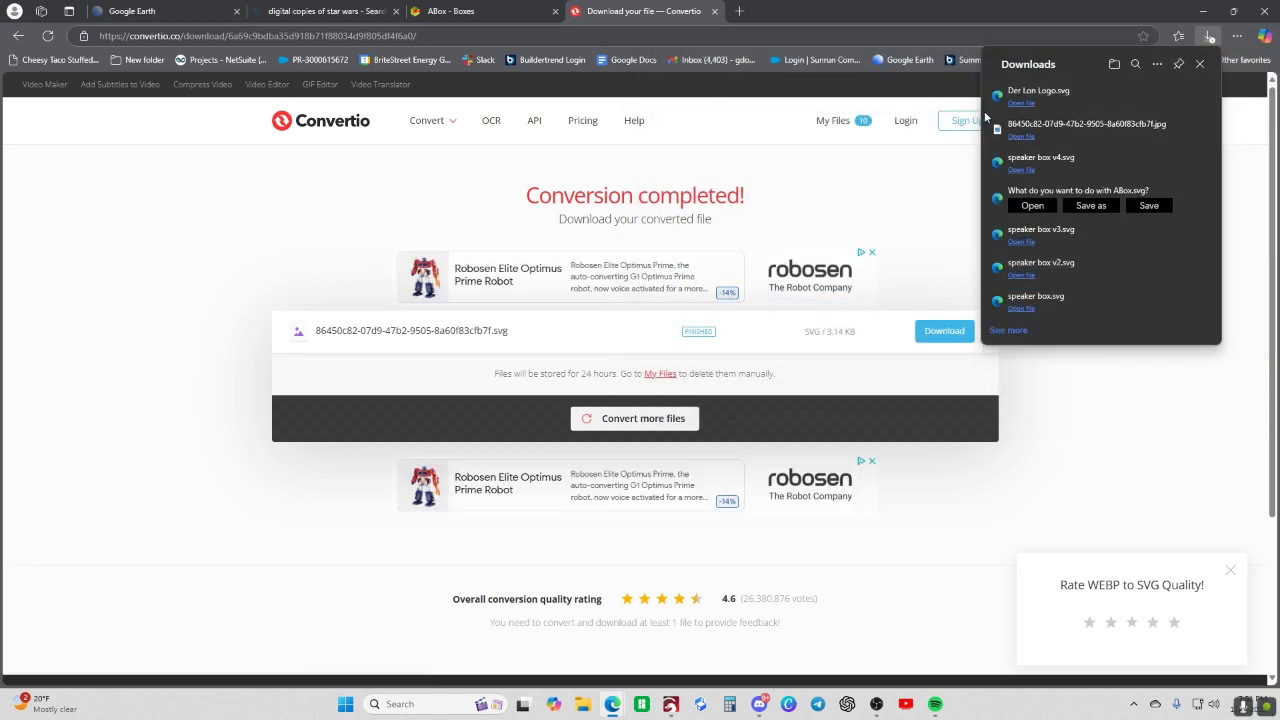
click(1200, 64)
- Go to the Tinkercad site and create a new 3D design
click(985, 40)
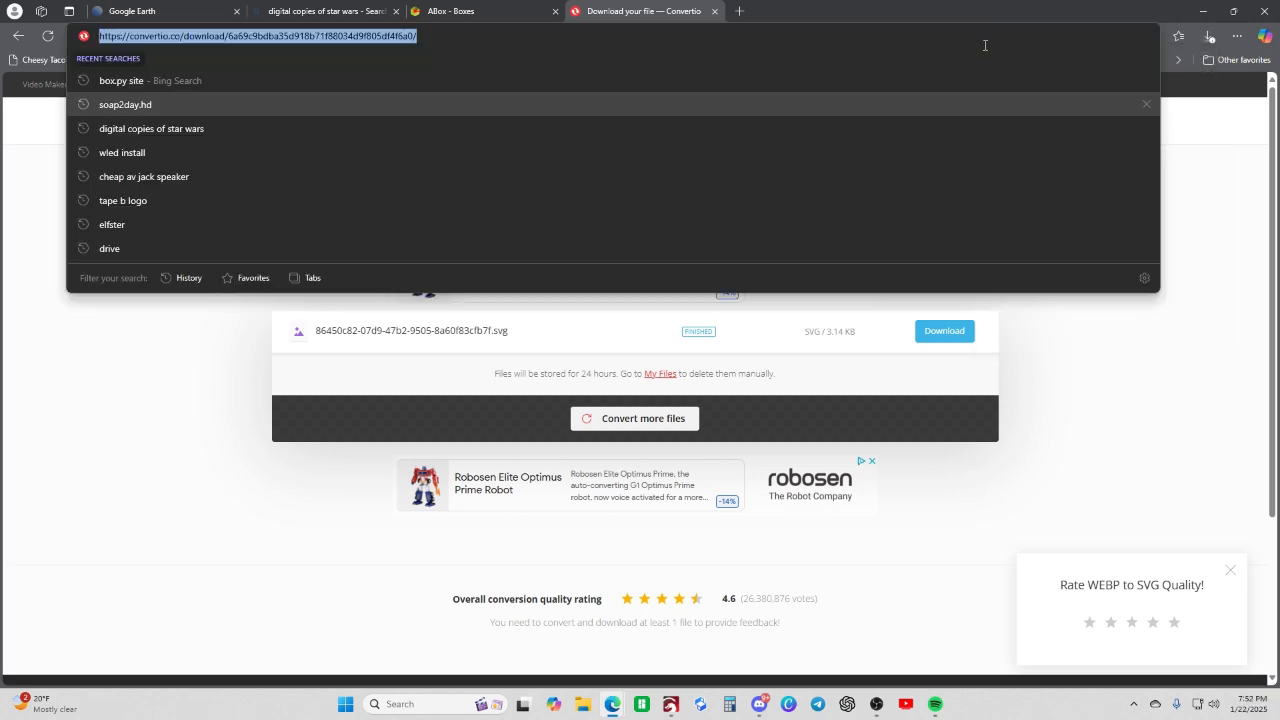
text(thing)
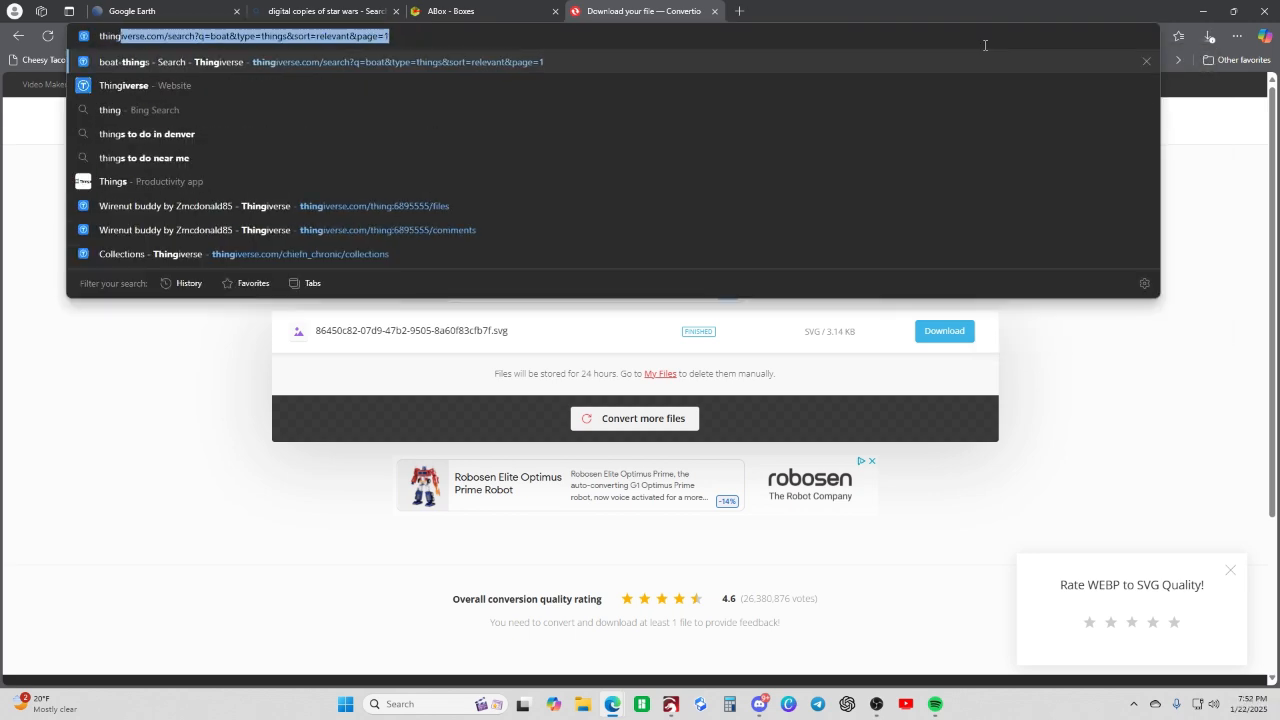
key(BackSpace)
key(BackSpace)
key(BackSpace)
key(BackSpace)
key(BackSpace)
key(BackSpace)
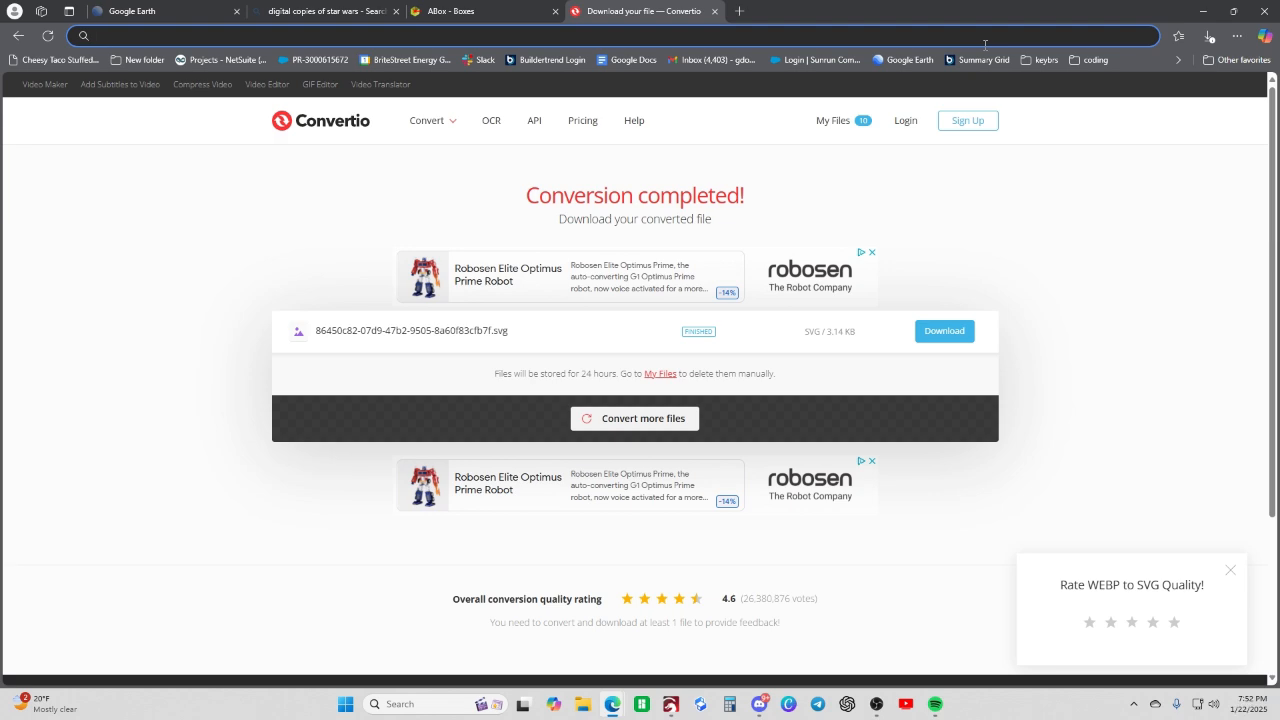
text(tinker)
key(Return)
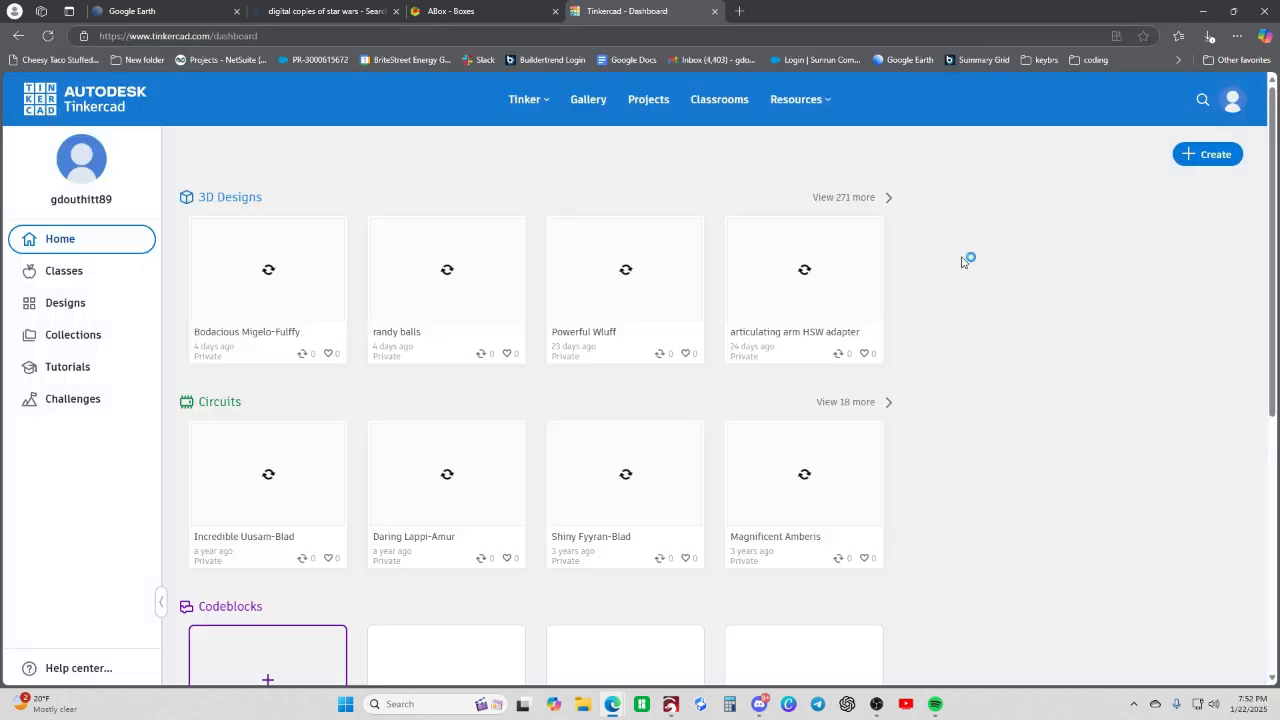
click(1200, 155)
click(1193, 198)
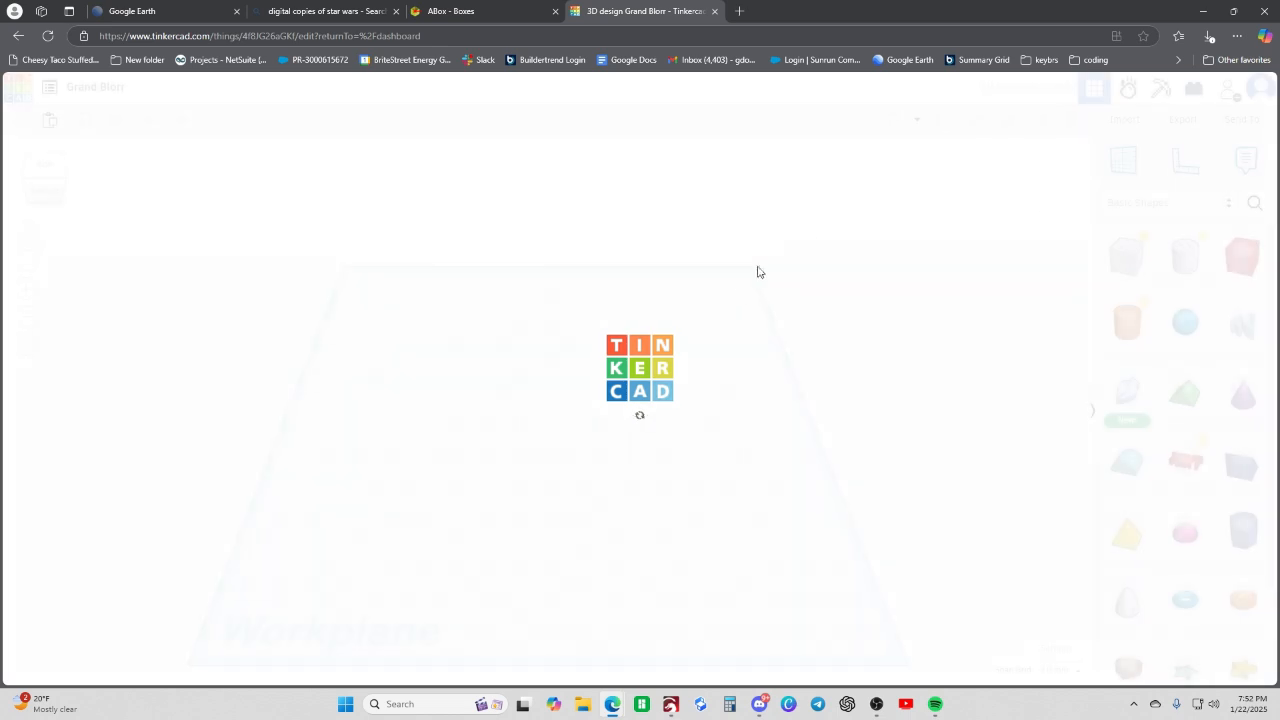
- Import Der Lon Logo.svg from the Downloads folder into the design with the default centering, scale and dimensions
click(1124, 119)
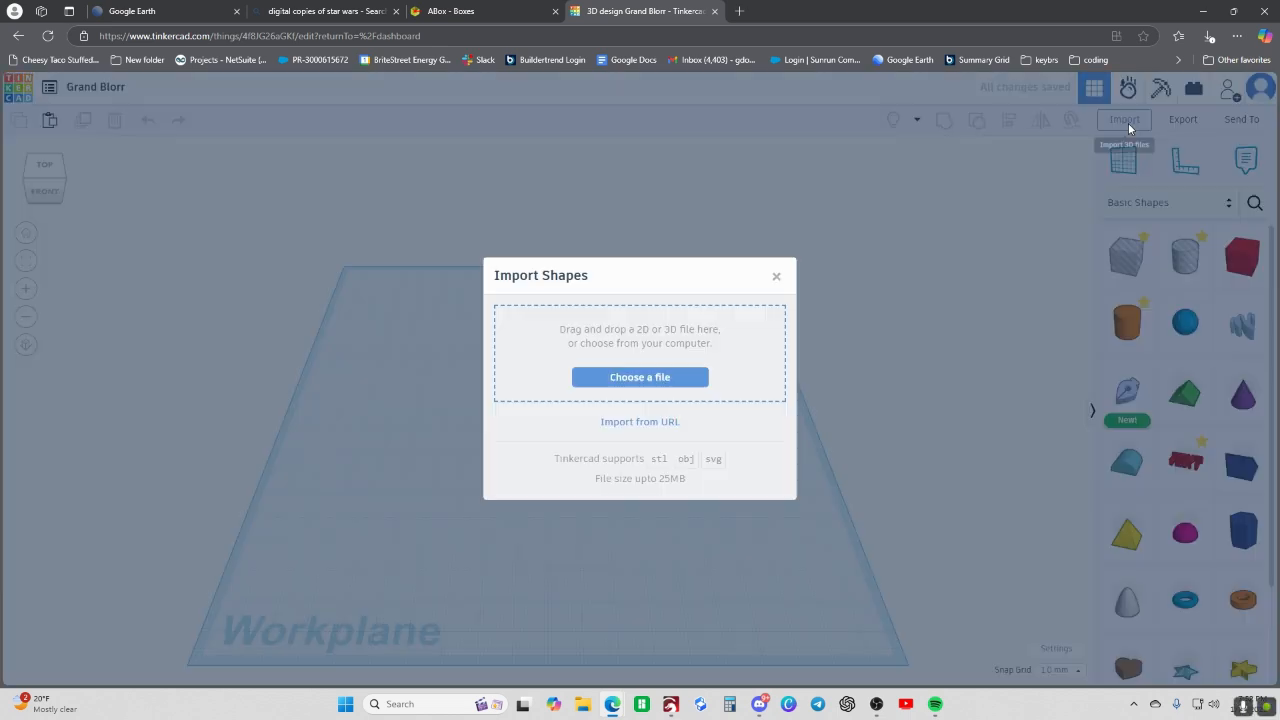
click(651, 378)
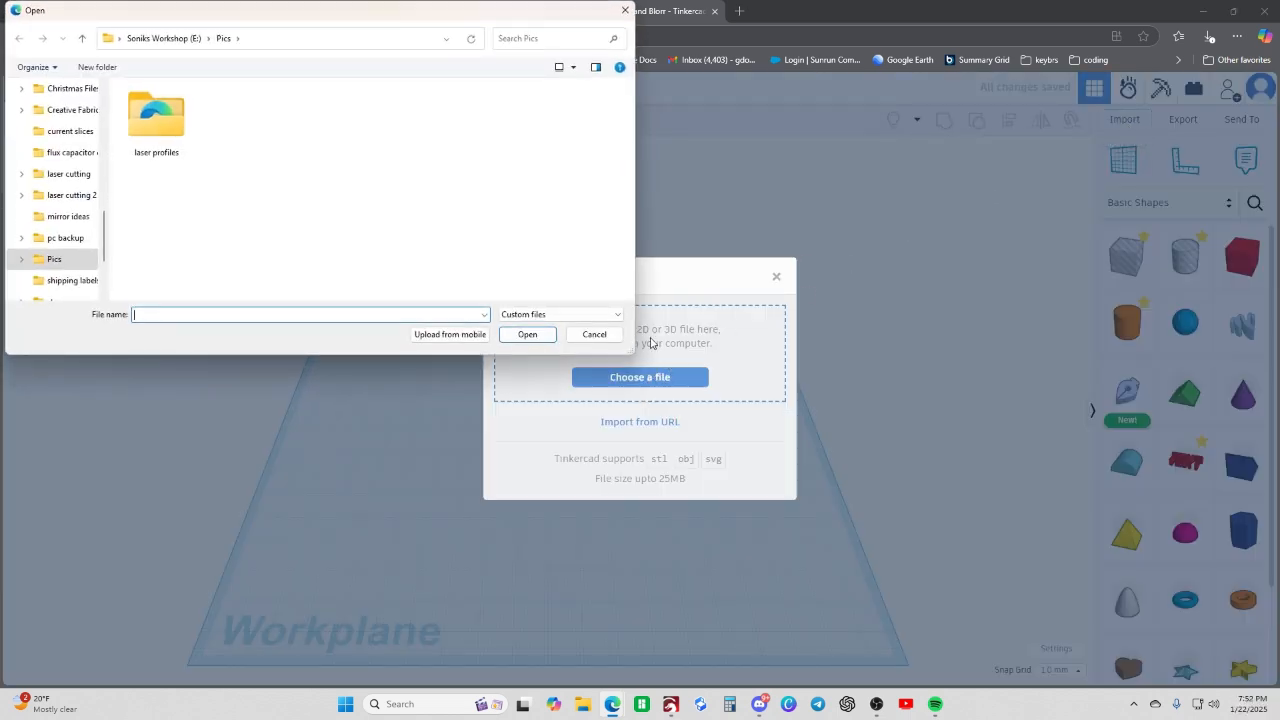
scroll(77, 214, up, 5)
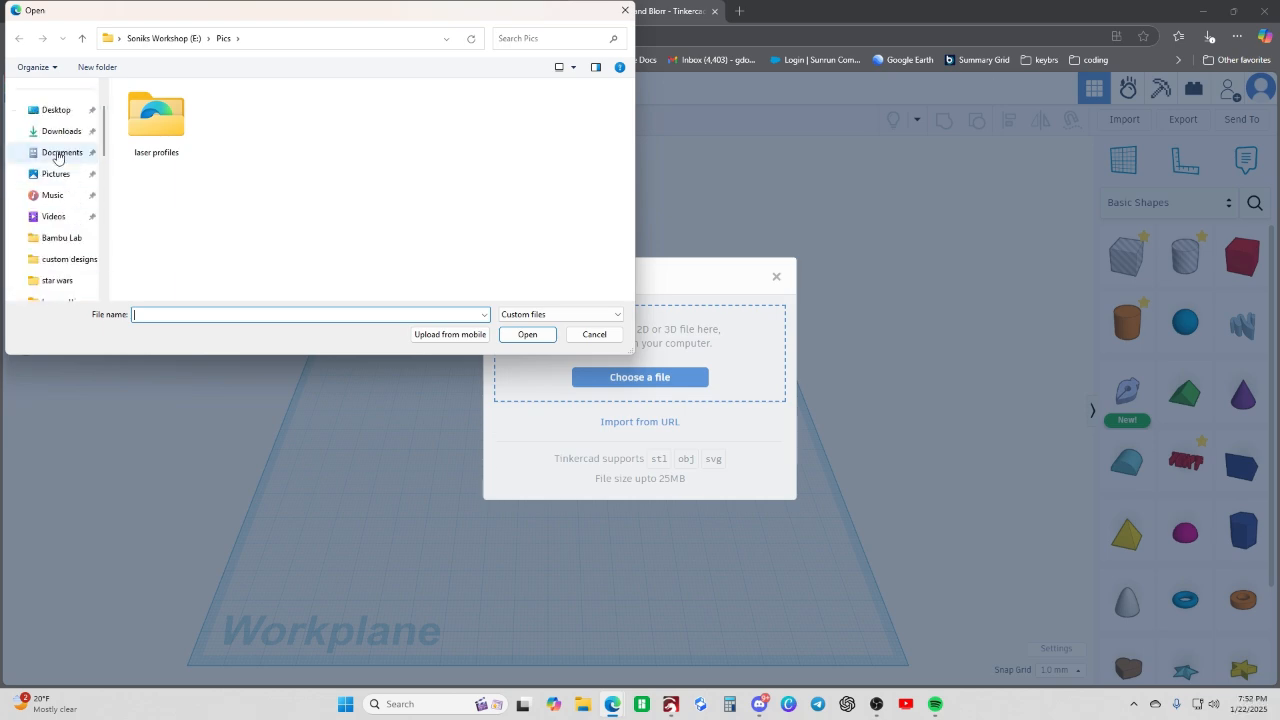
click(56, 130)
click(181, 127)
double_click(181, 127)
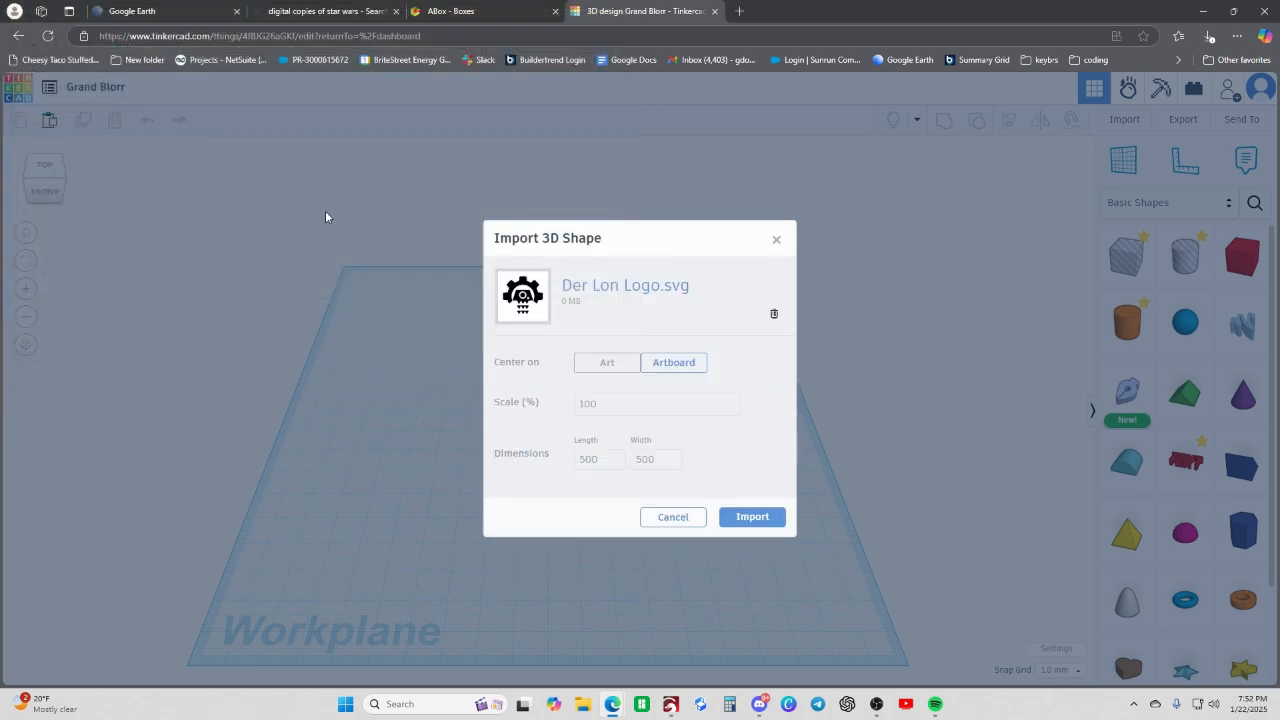
click(745, 517)
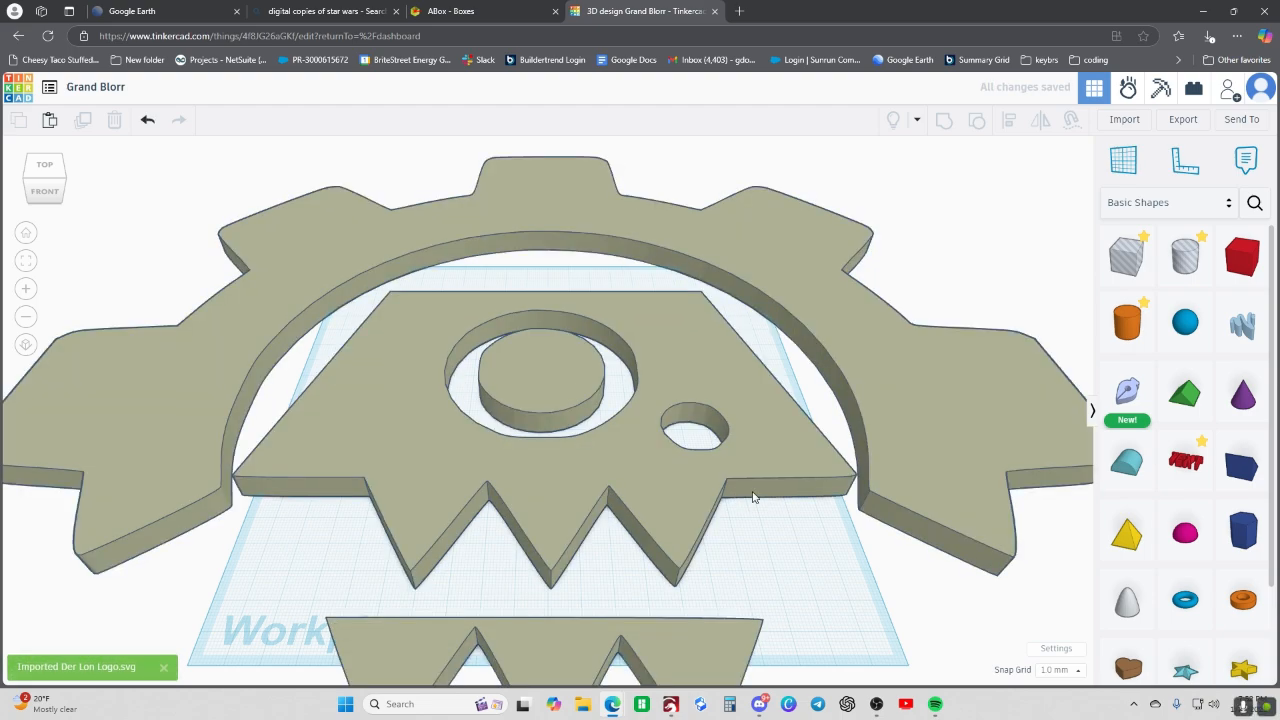
- Scale the imported gear logo down from its far corner and position it within the workplane
scroll(742, 568, down, 3)
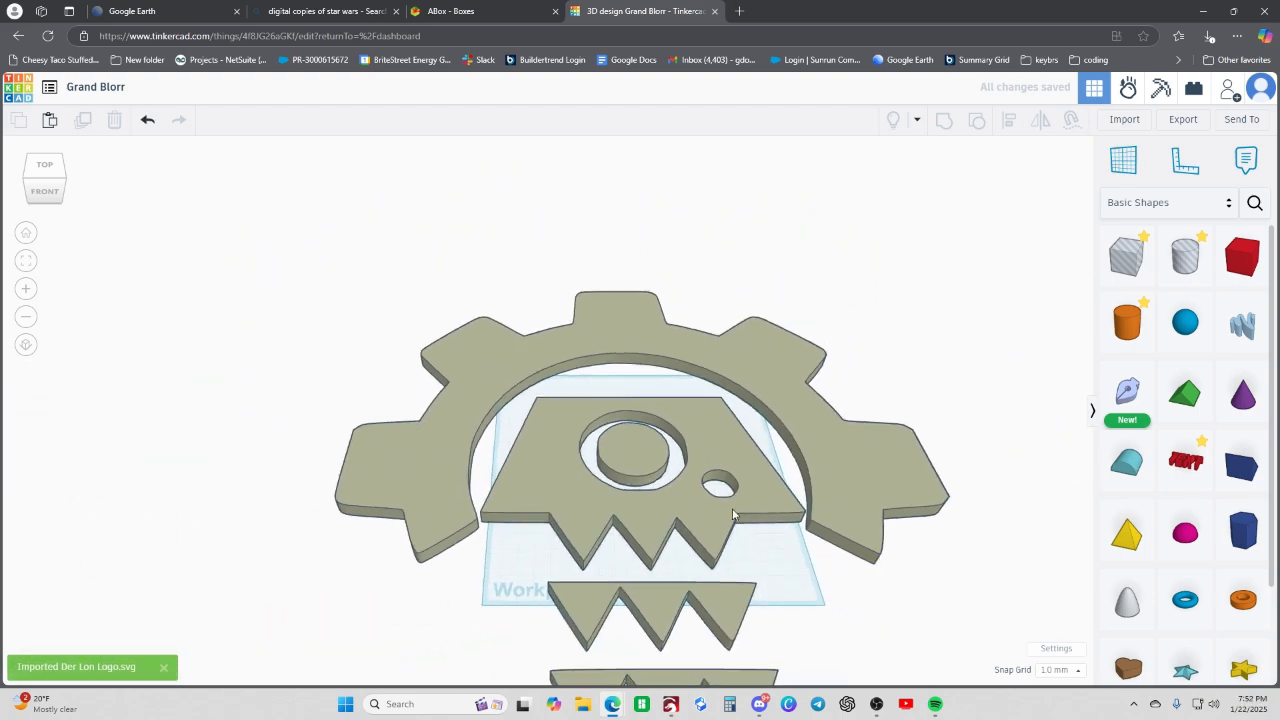
click(732, 515)
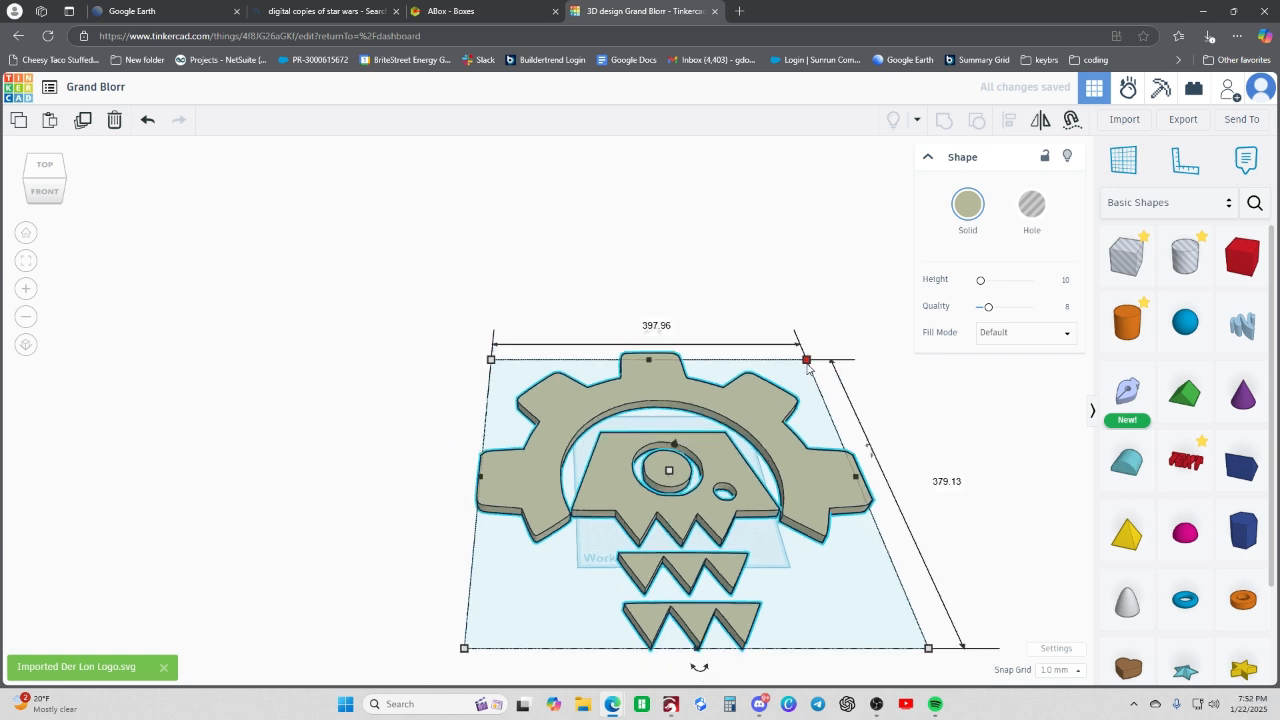
shift+drag(808, 368, 679, 481)
scroll(669, 495, up, 2)
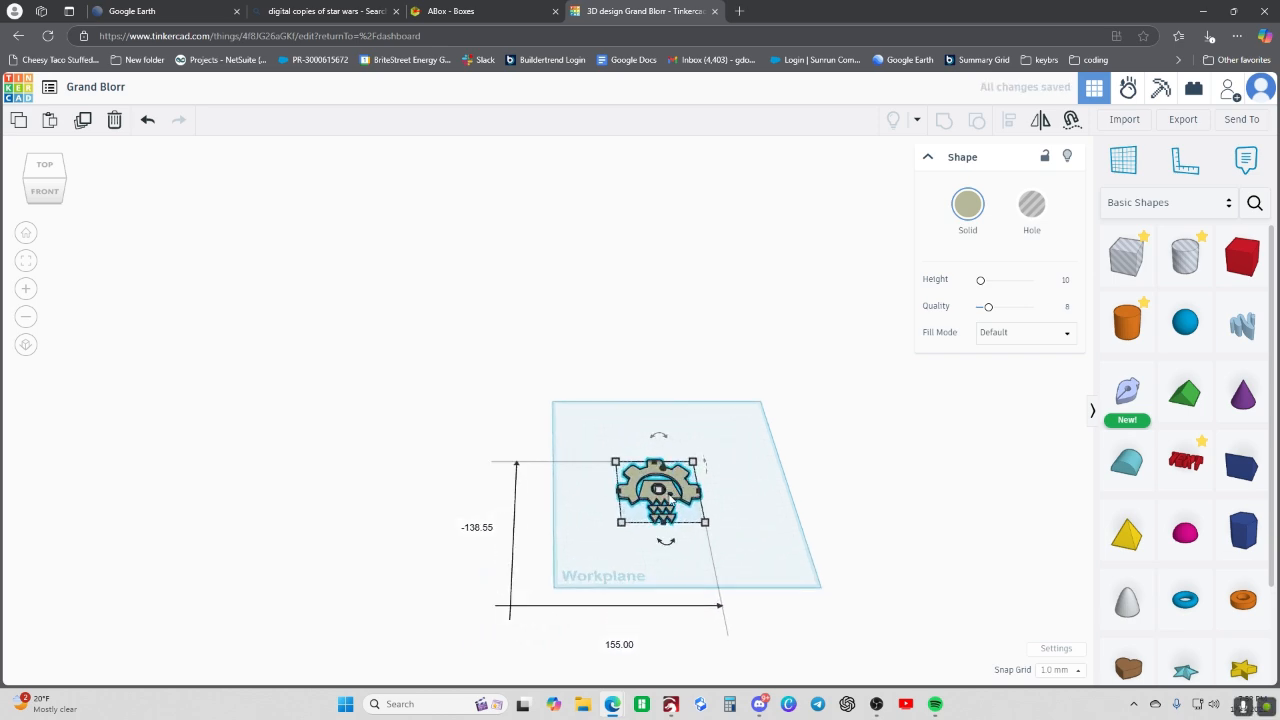
scroll(671, 493, up, 6)
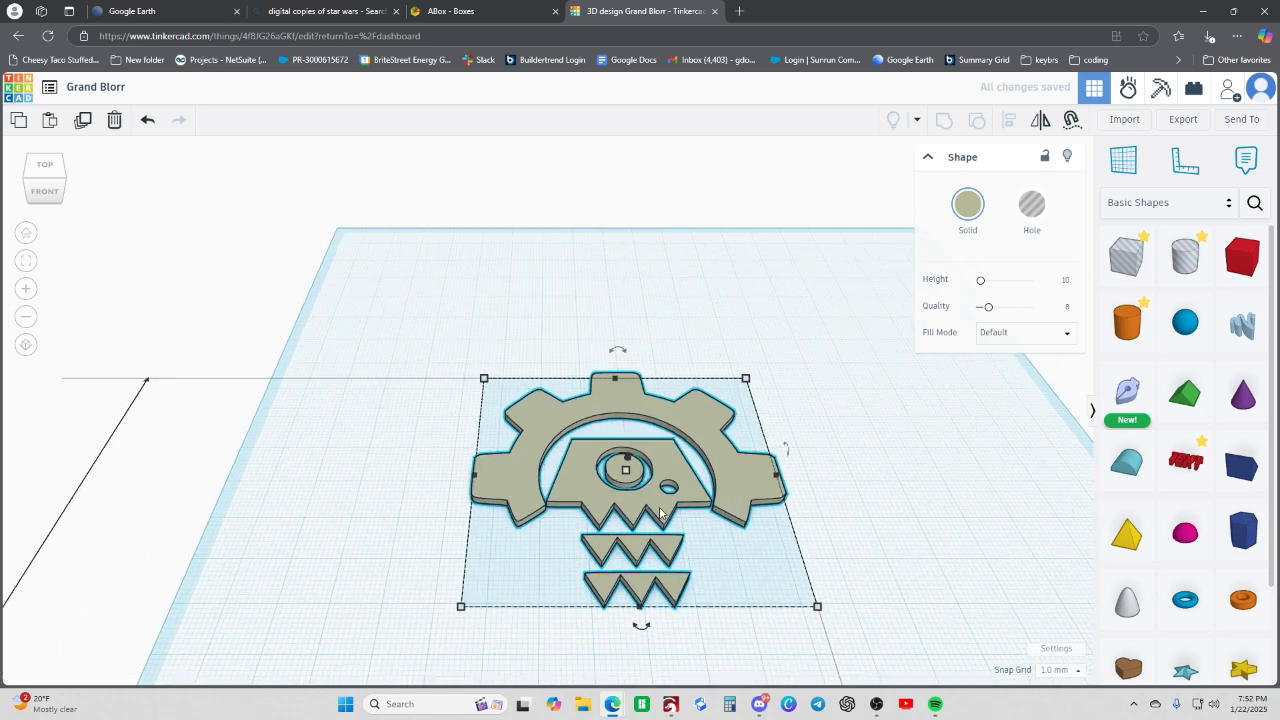
scroll(656, 520, down, 2)
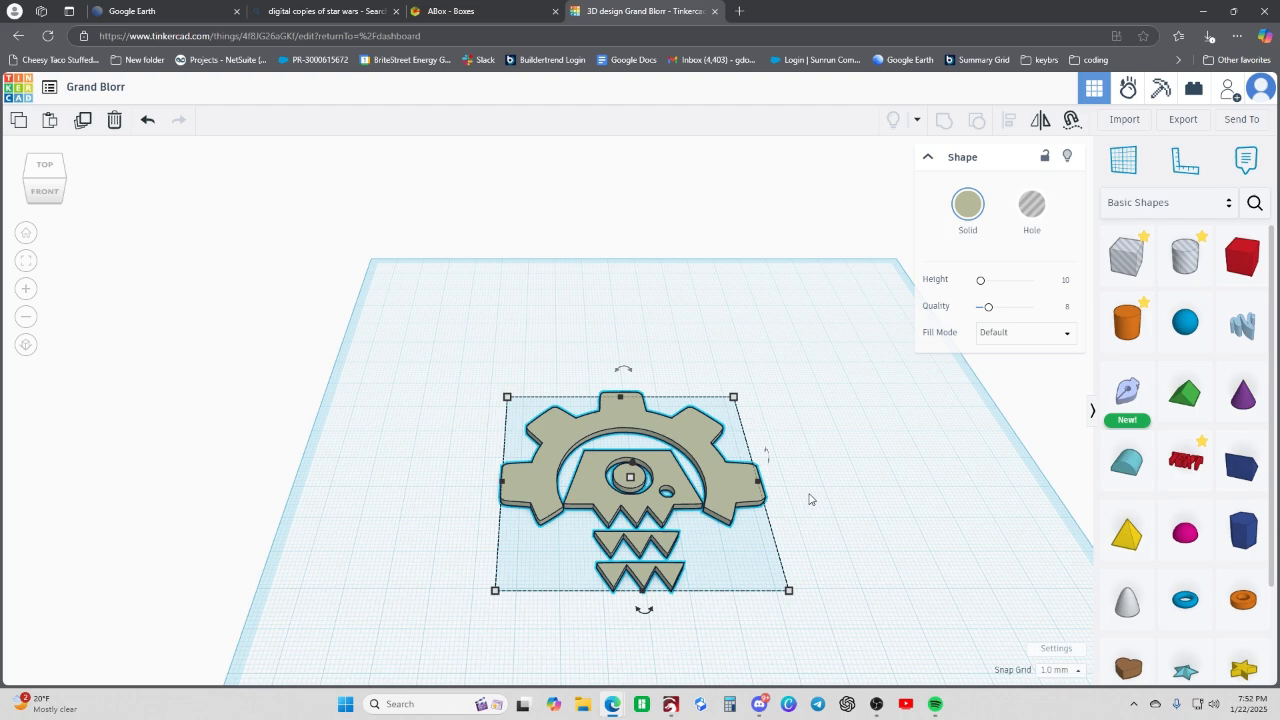
- Place a solid red box, 20 by 20 by 20 mm, on the workplane at the gear logo's upper-left edge
click(810, 516)
right_drag(826, 509, 643, 547)
click(643, 547)
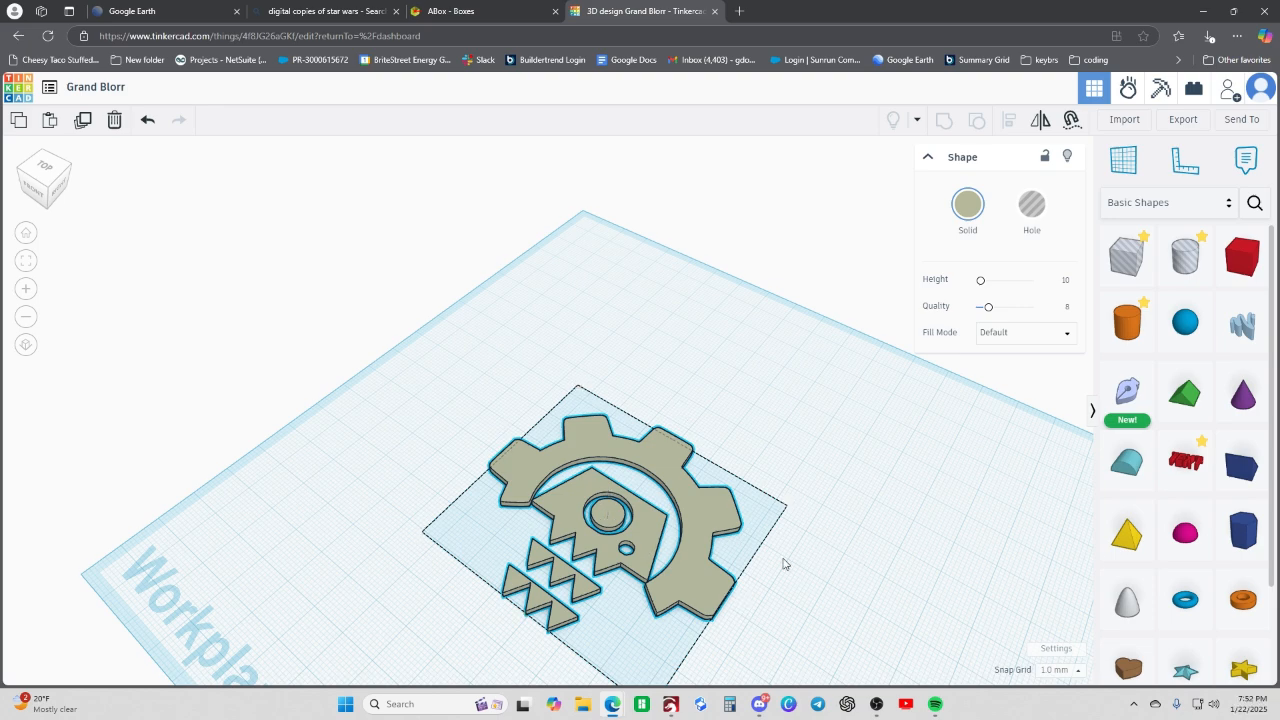
right_drag(780, 560, 875, 565)
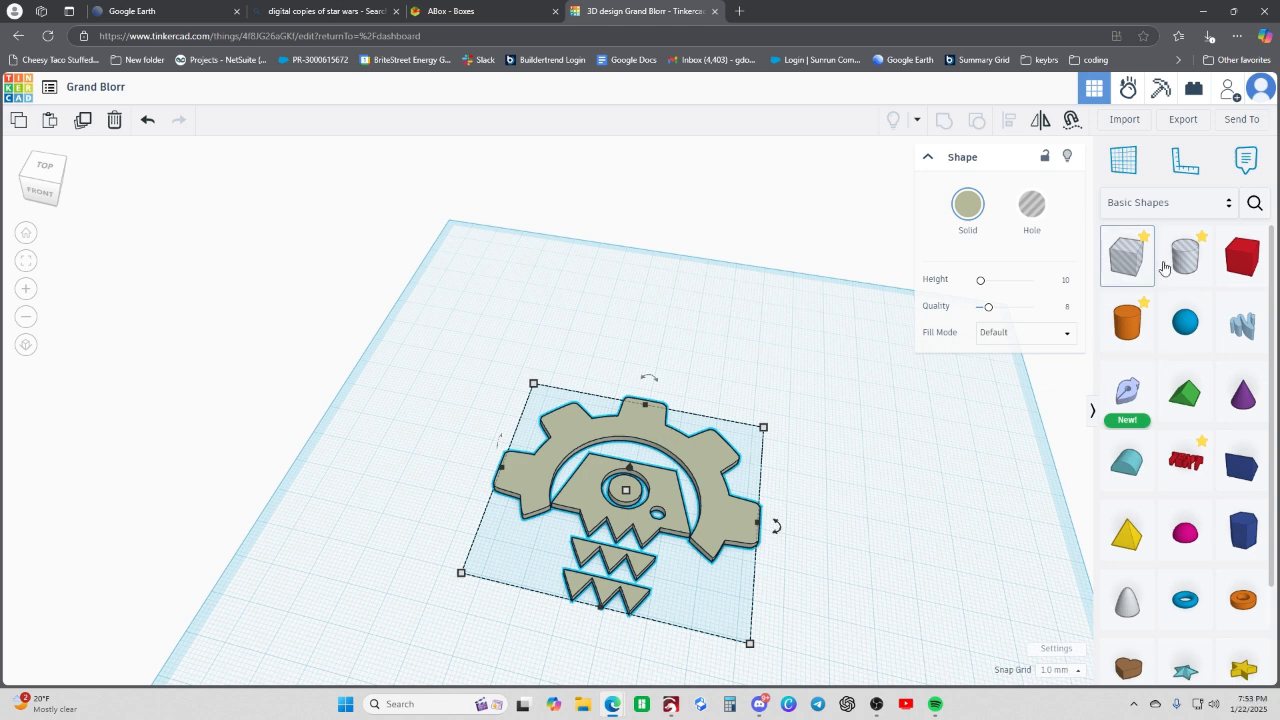
click(1242, 256)
click(547, 397)
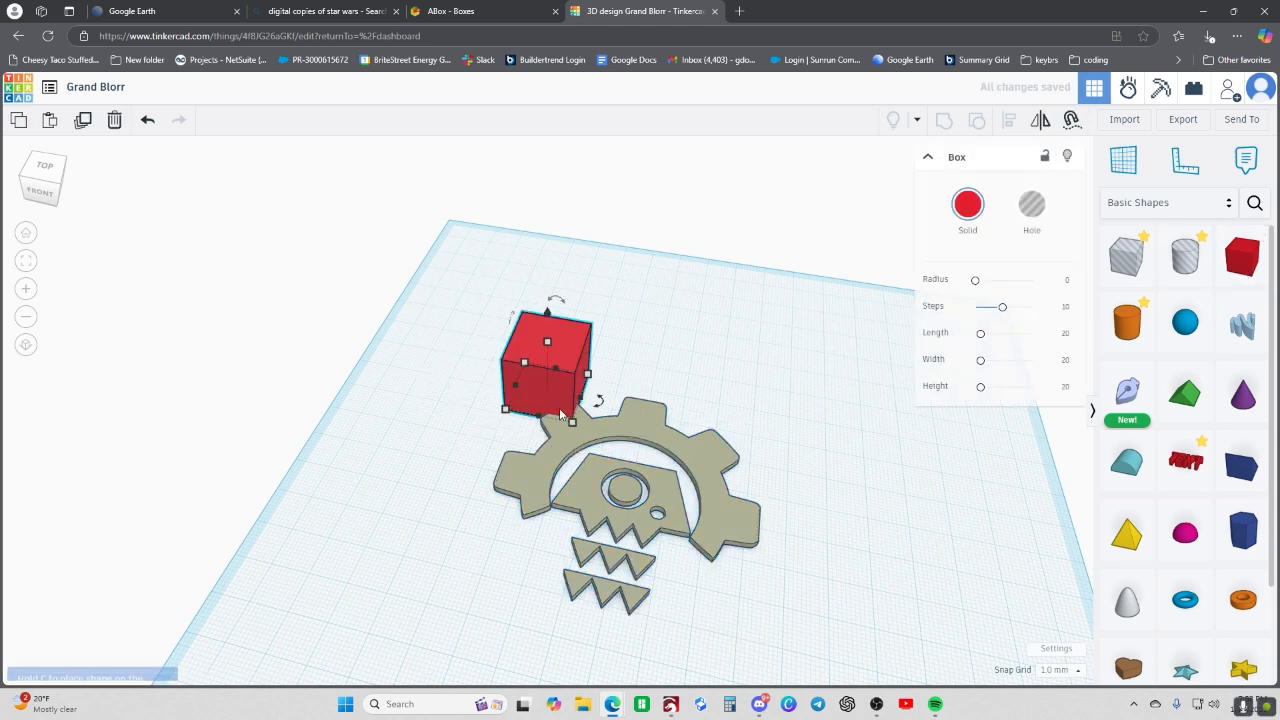
- Stretch the red box to about 77 by 77 mm beneath the whole gear logo and flatten it to 1 mm high
drag(574, 428, 767, 666)
drag(631, 440, 640, 490)
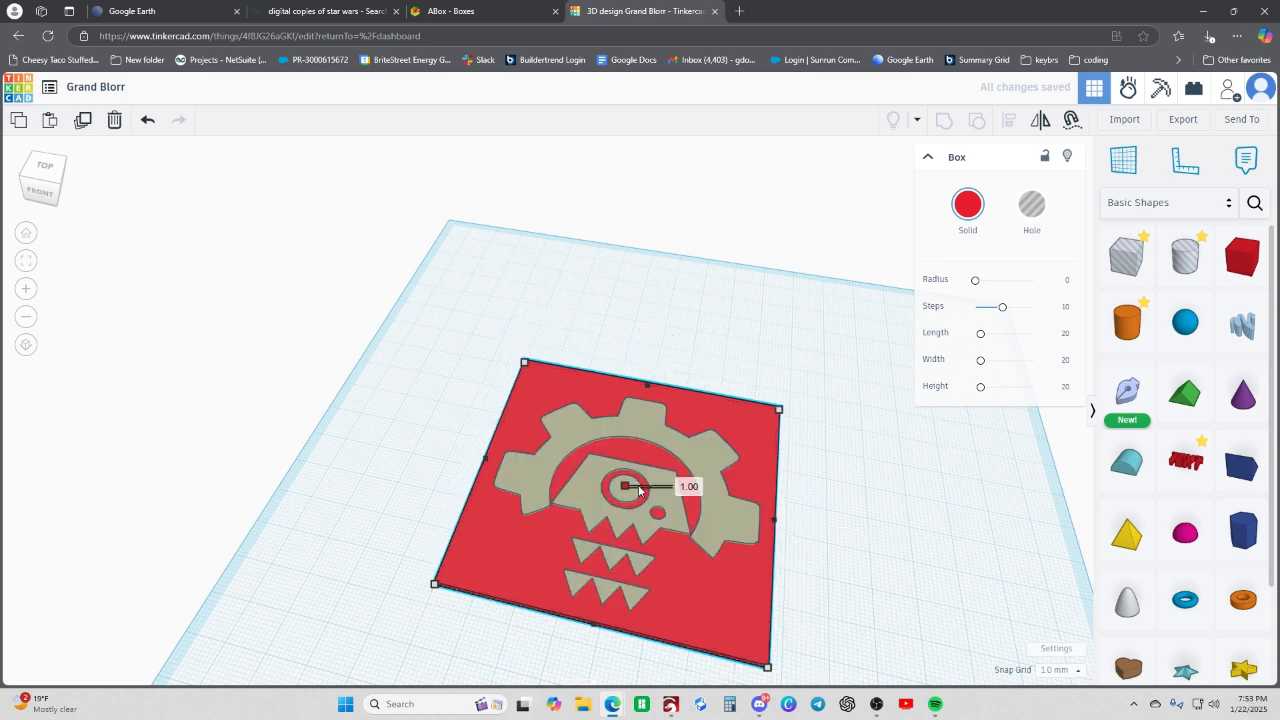
- Set the gear logo's height to 3 mm so that it stands above the red base plate
click(652, 438)
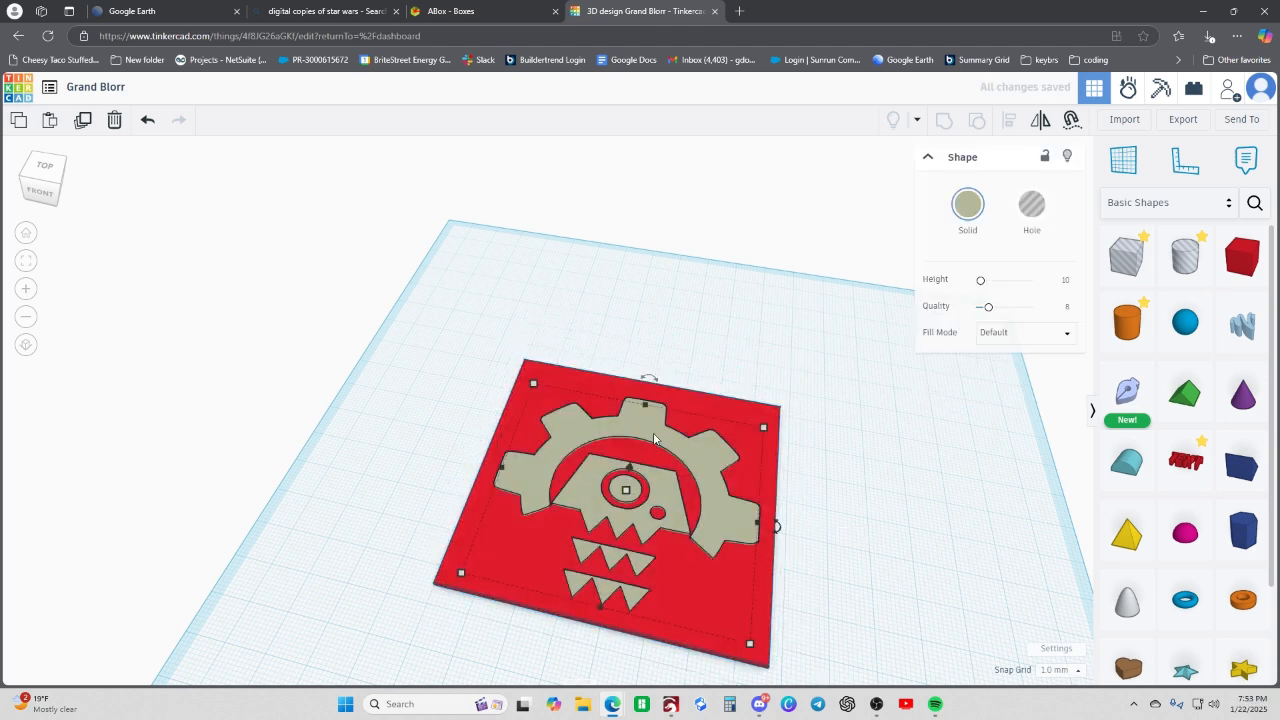
drag(629, 490, 631, 491)
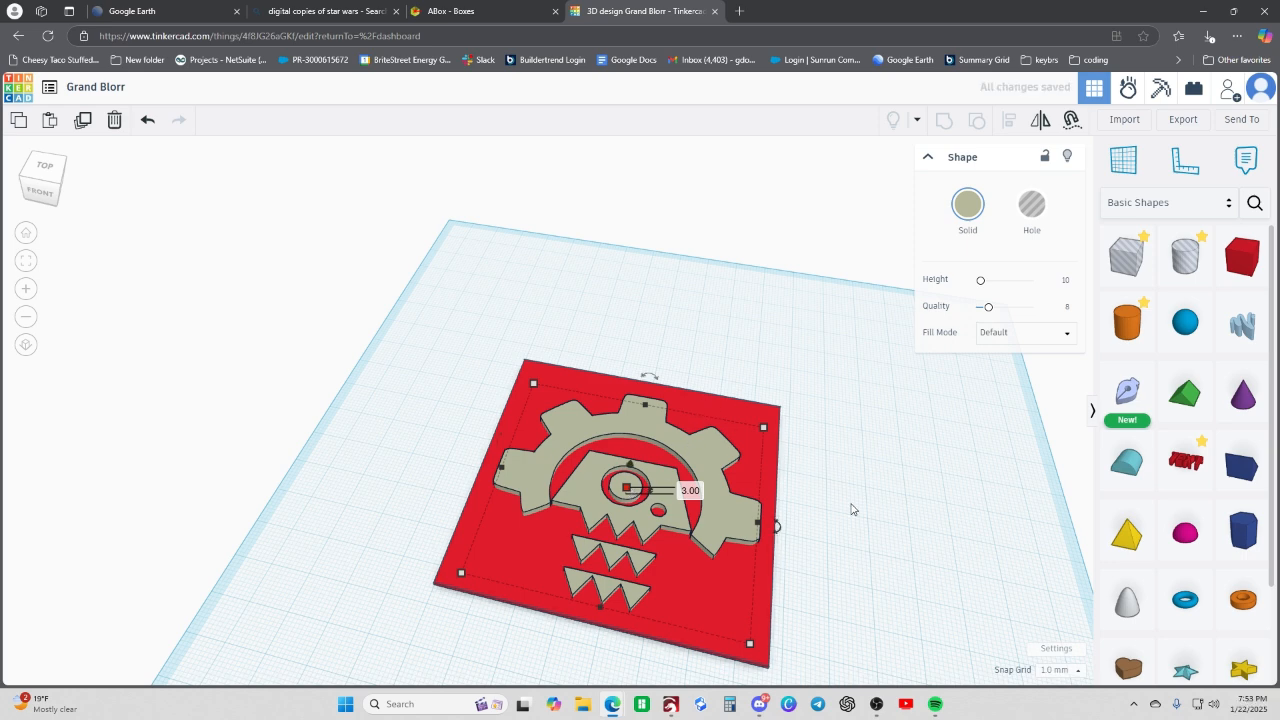
click(855, 570)
- Round the red base plate's corners with a radius of 5
click(744, 628)
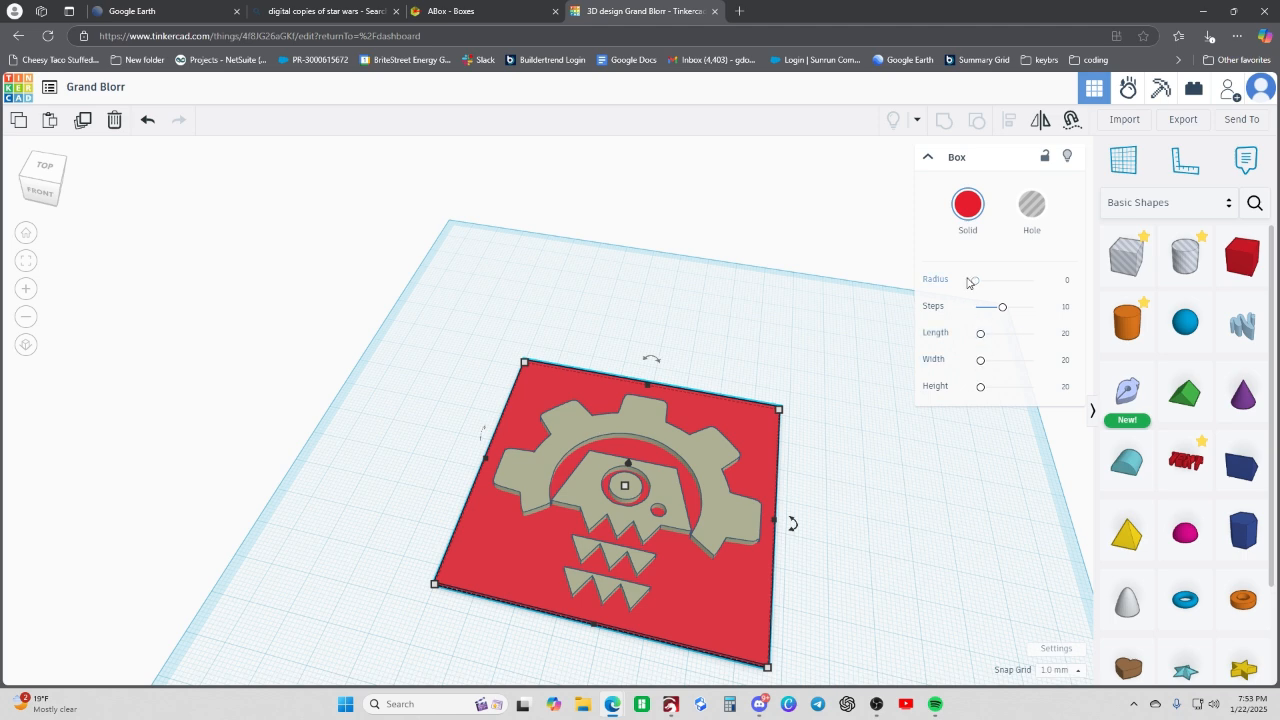
drag(976, 285, 980, 284)
click(1066, 284)
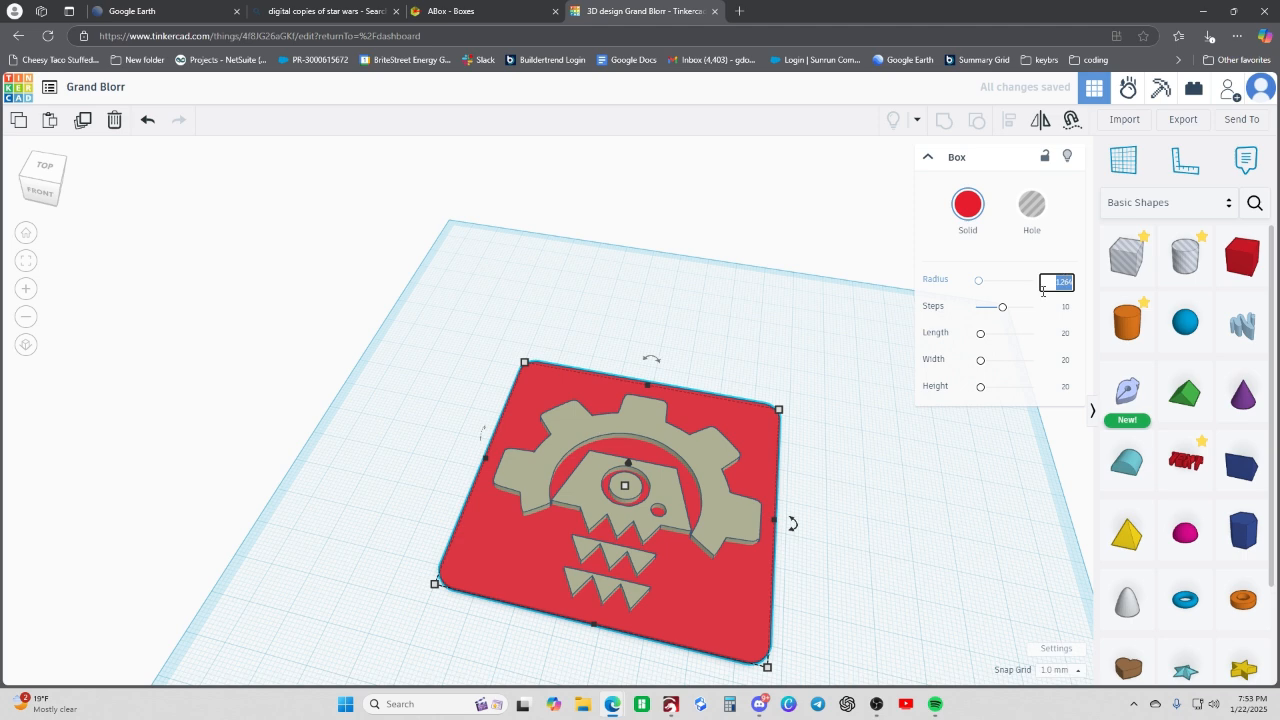
text(5)
key(Return)
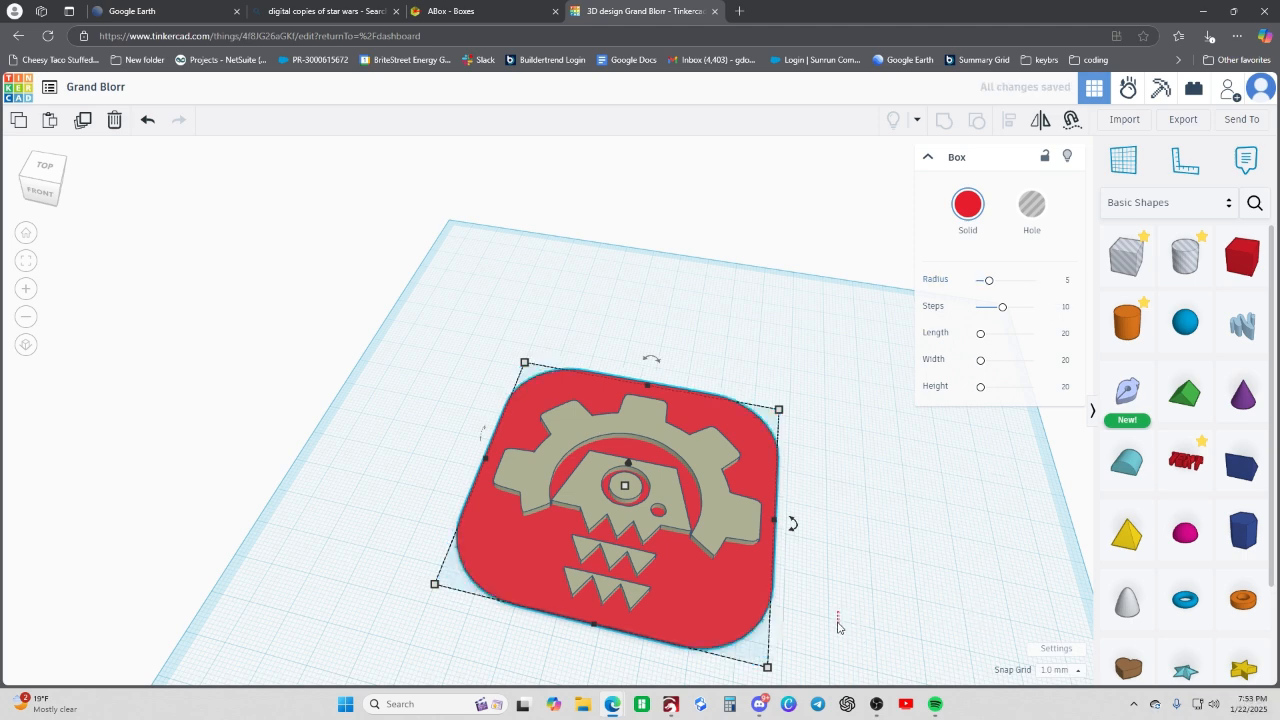
- Group the gear logo and the red base plate into a single shape
drag(838, 623, 838, 626)
right_drag(836, 551, 888, 574)
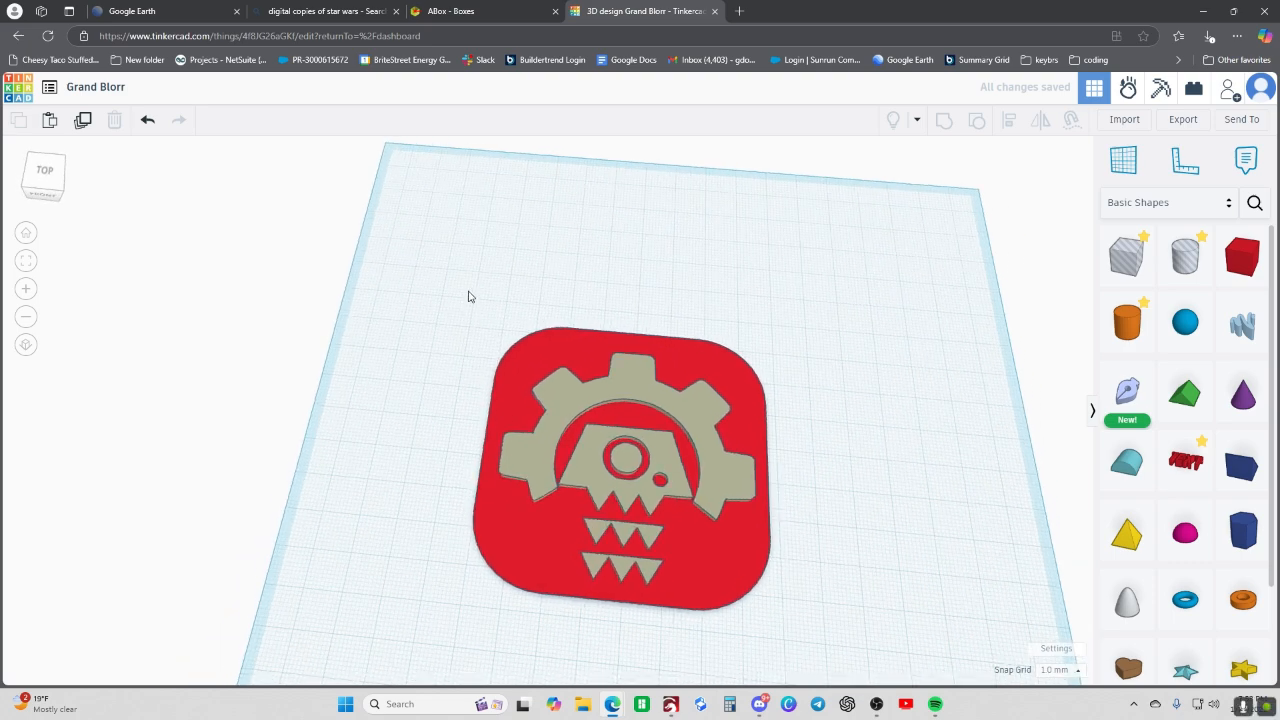
drag(468, 296, 862, 624)
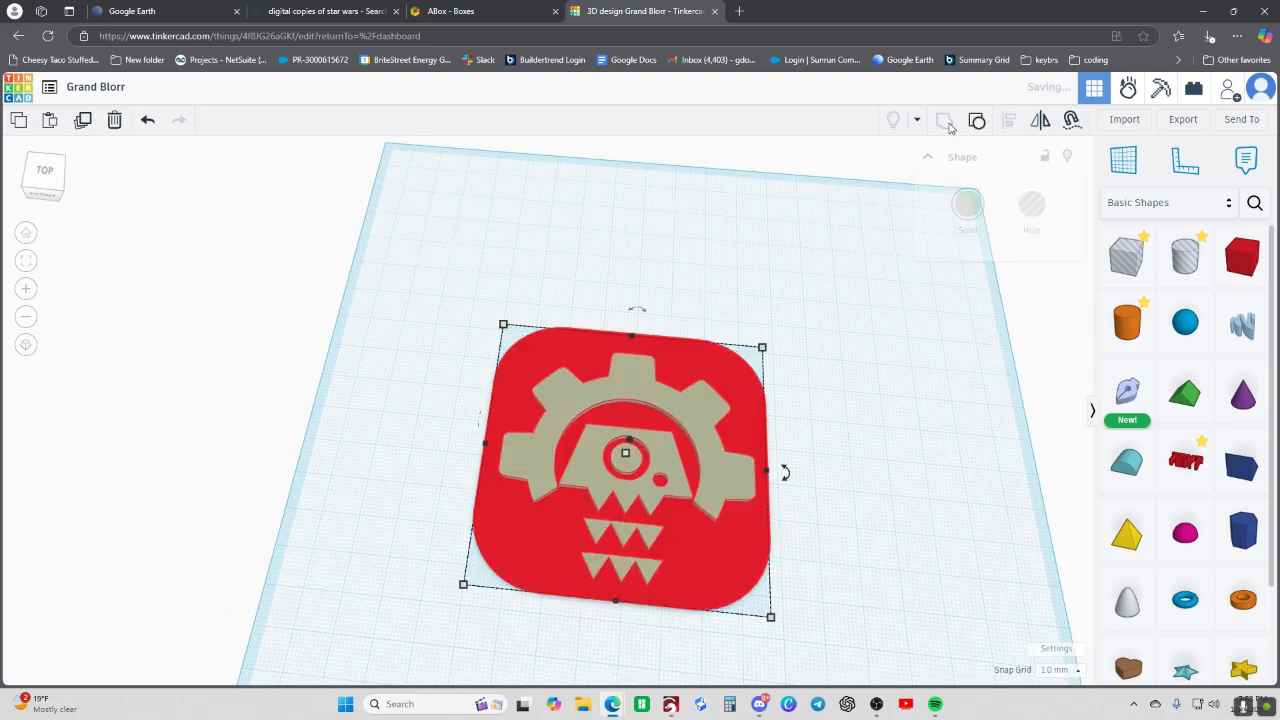
key(ctrl+g)
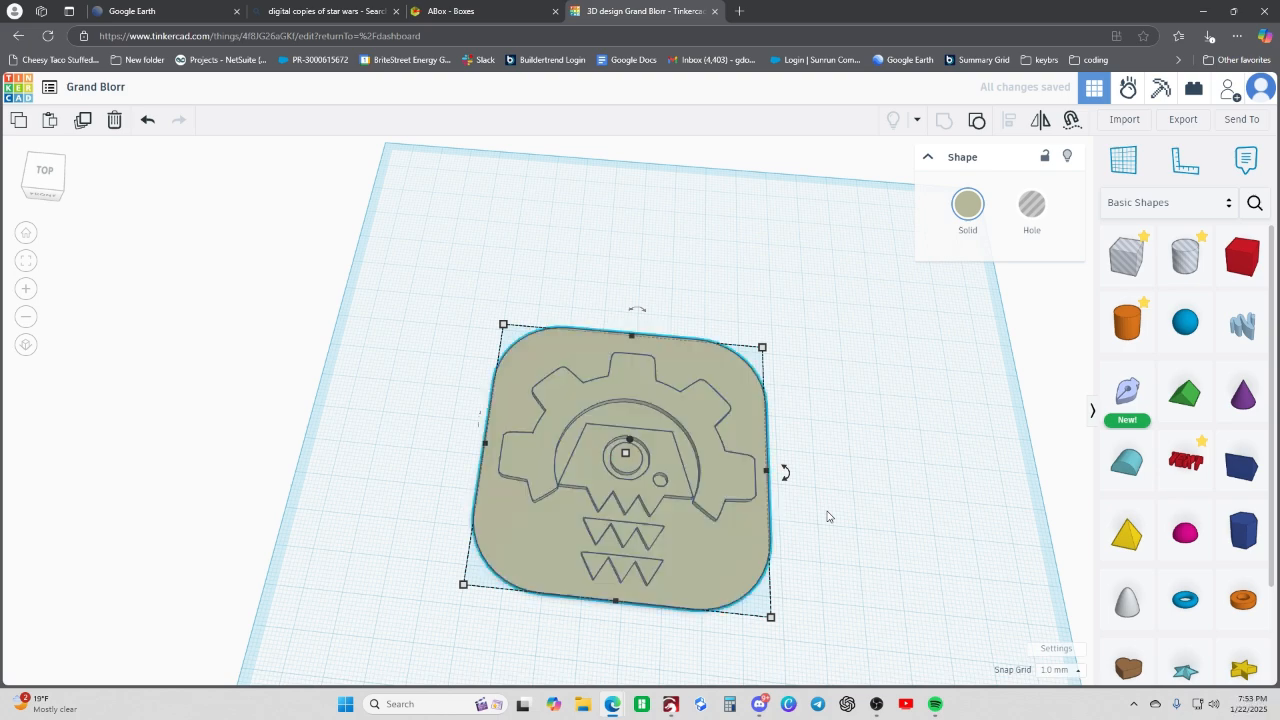
- Try to export the selected grouped shape as an STL file and check the browser's downloads list
click(1178, 121)
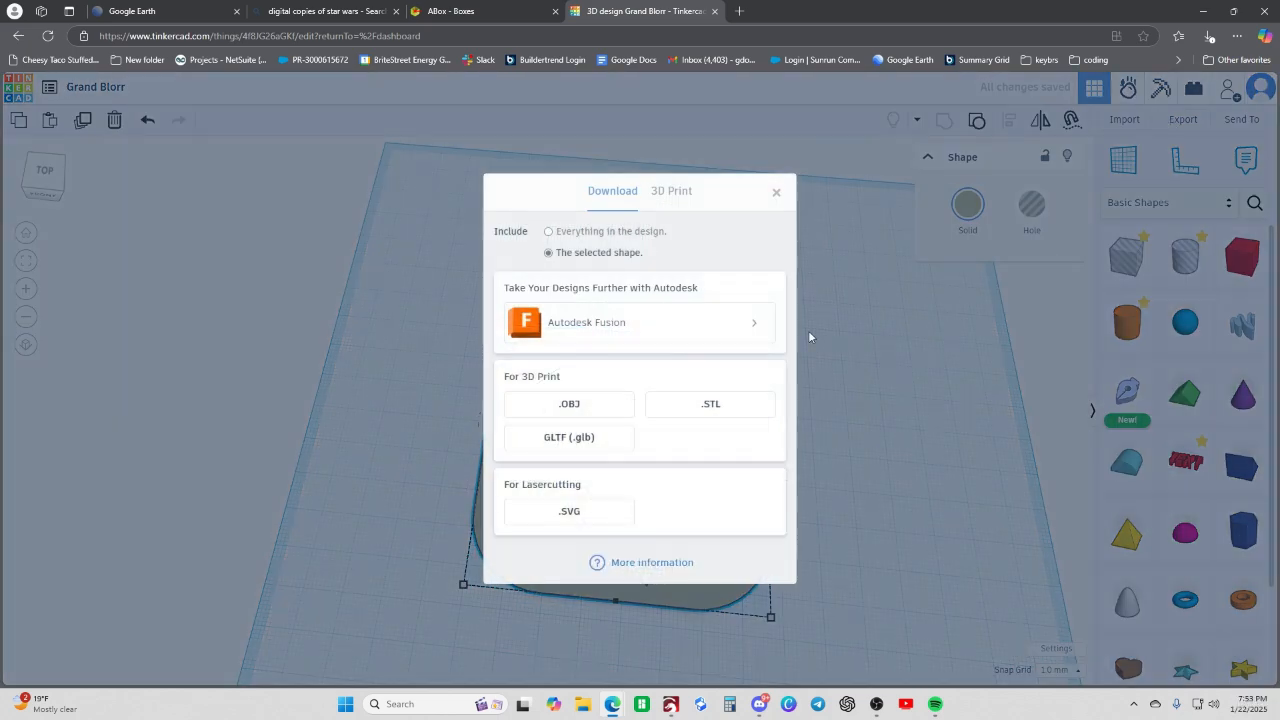
click(688, 414)
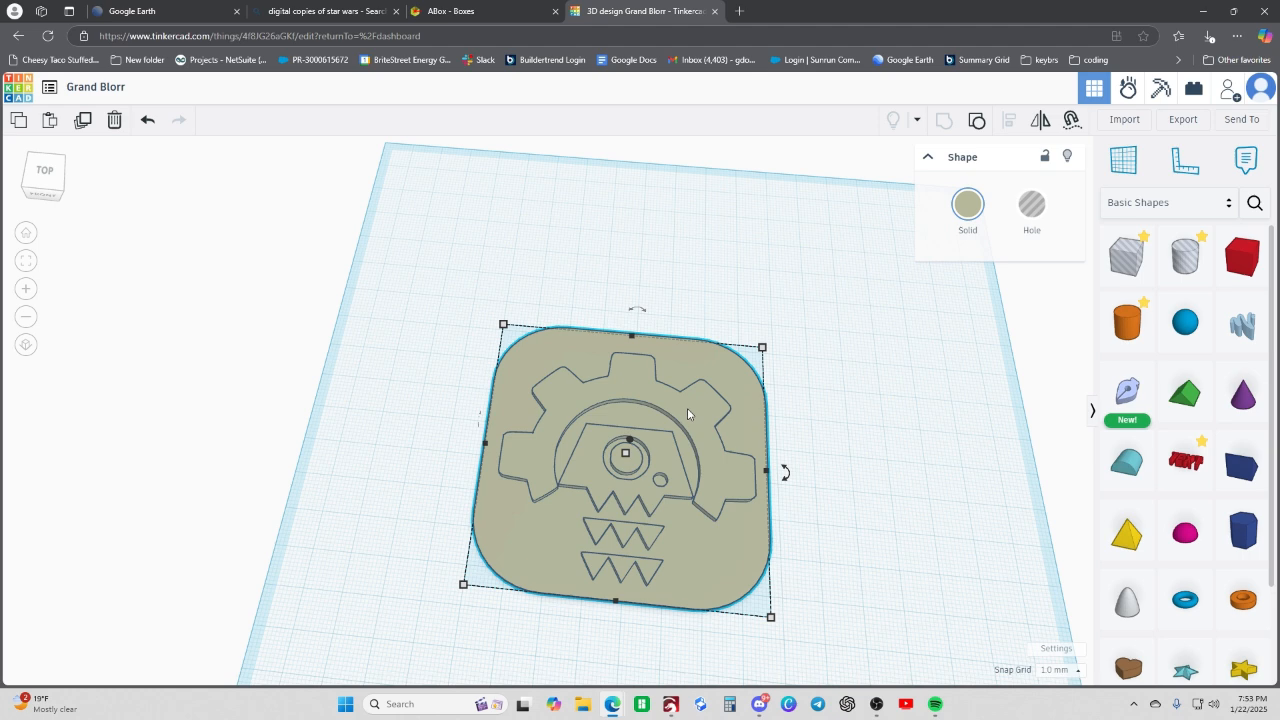
click(1211, 37)
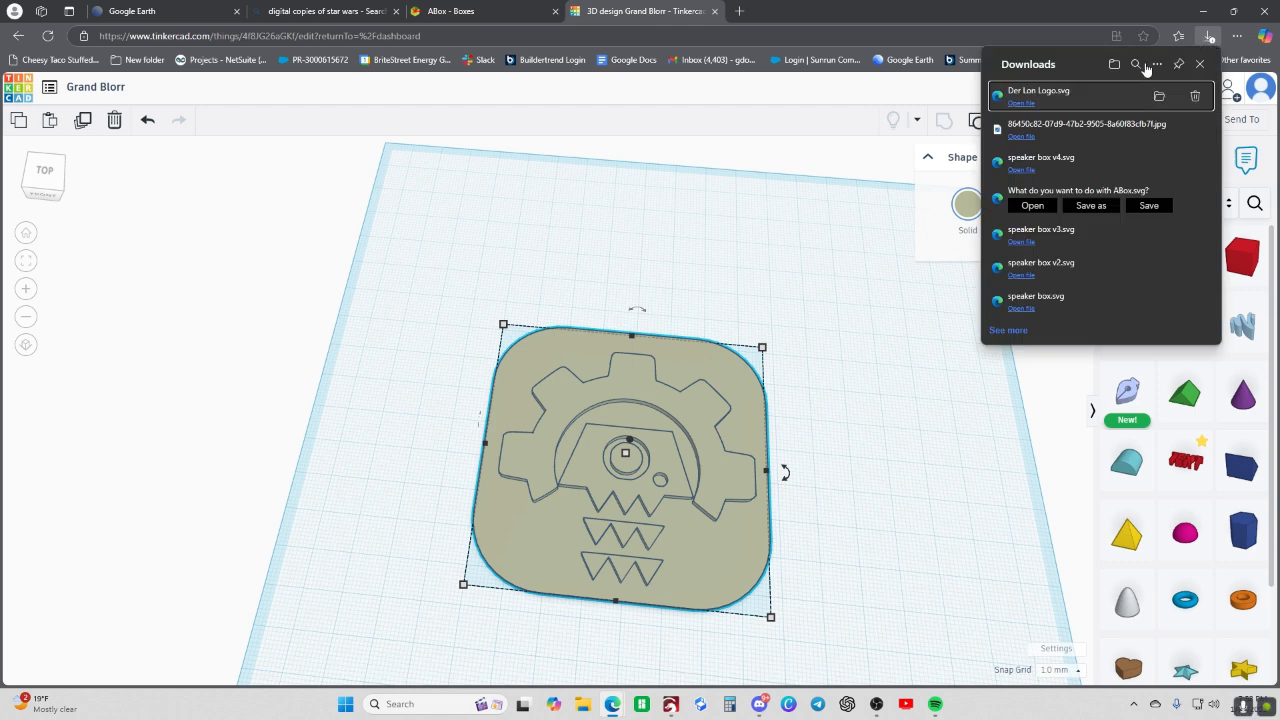
click(893, 330)
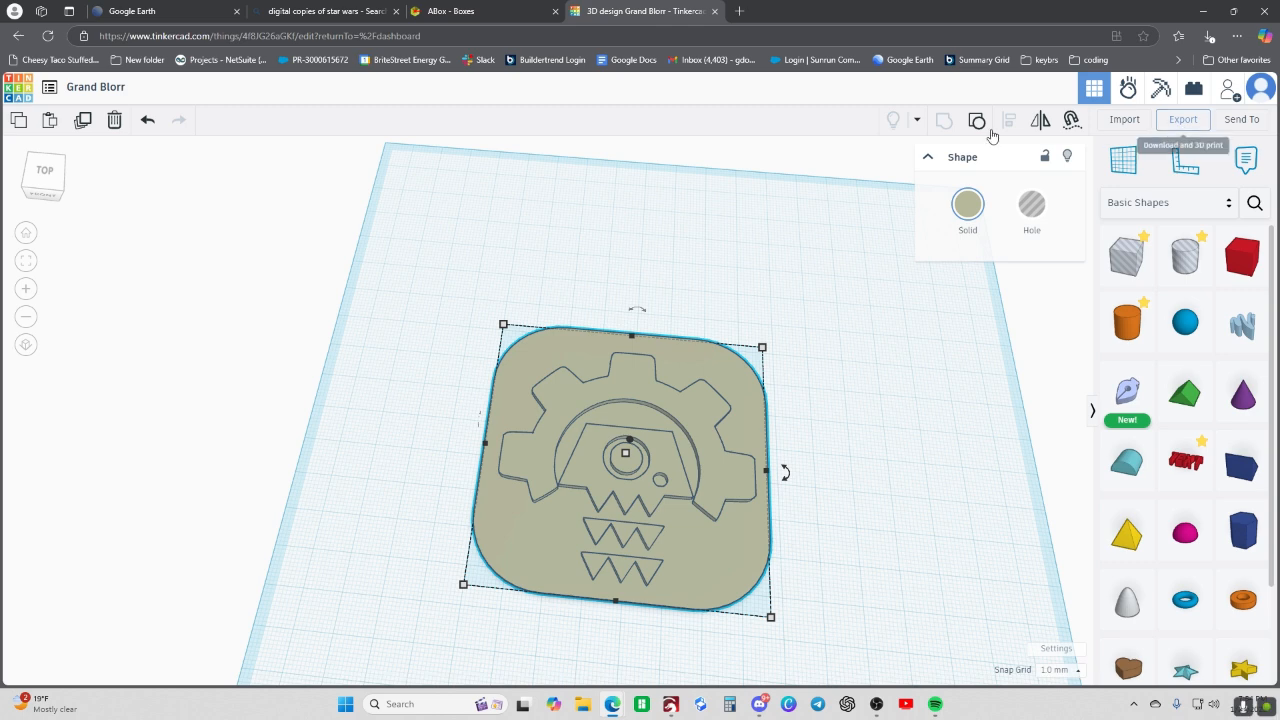
- Rename the design as Der Lon Logo and deselect the grouped shape
click(110, 90)
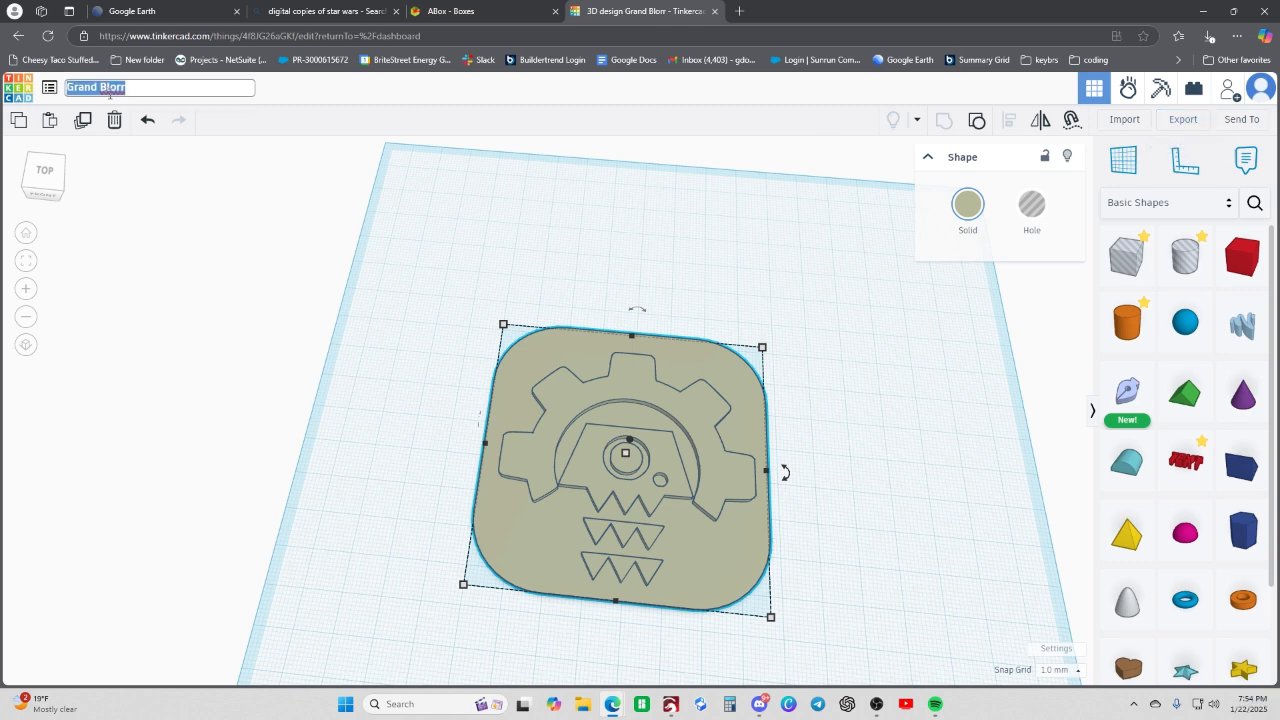
text(Der Lon)
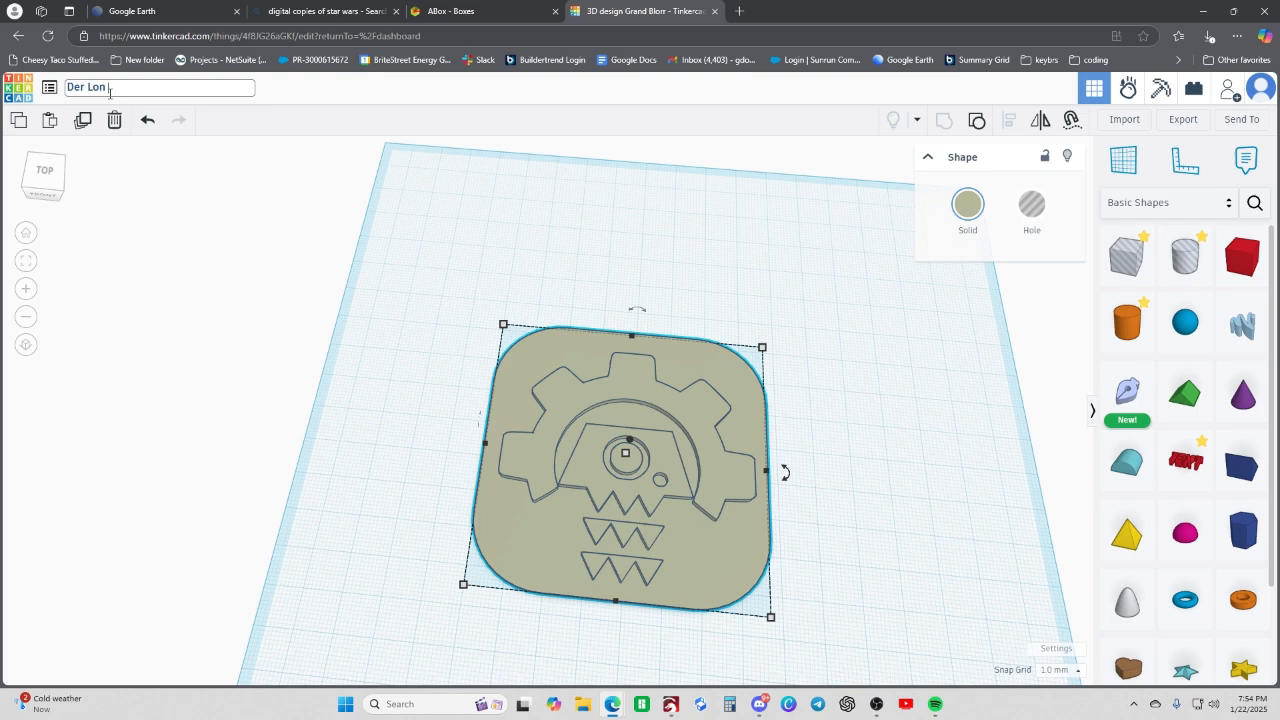
text(Logo)
key(Return)
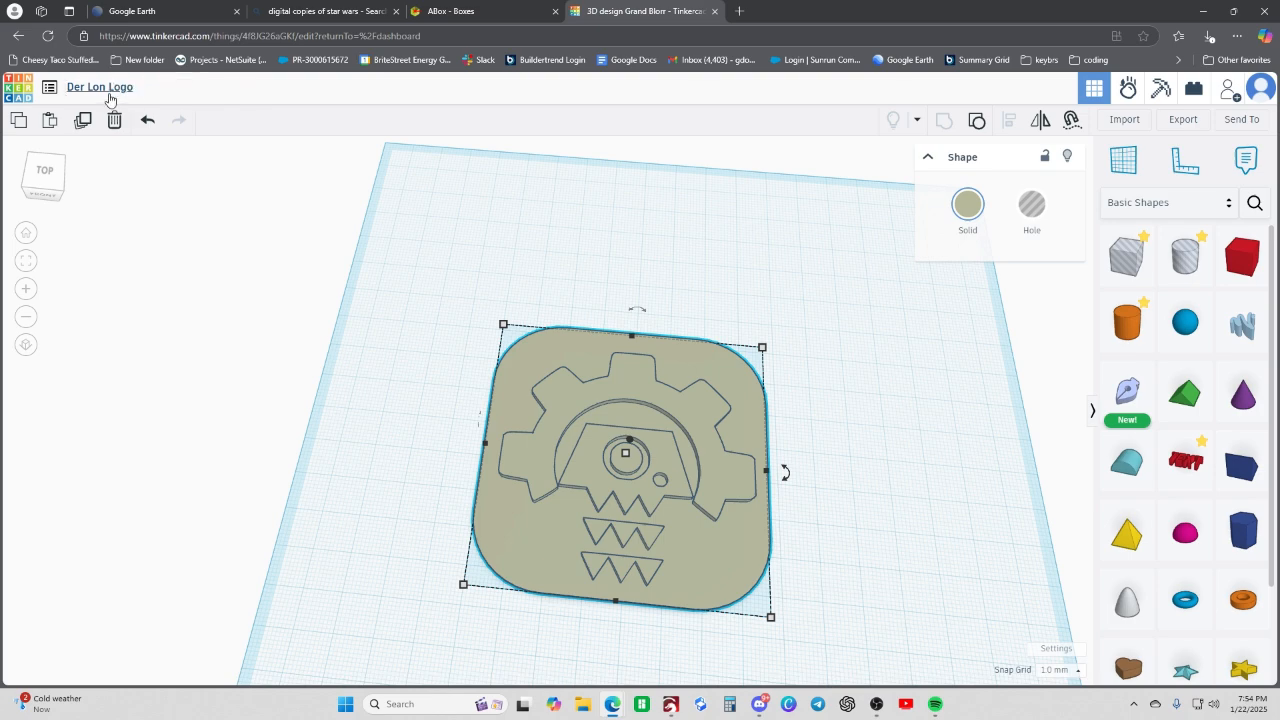
click(923, 363)
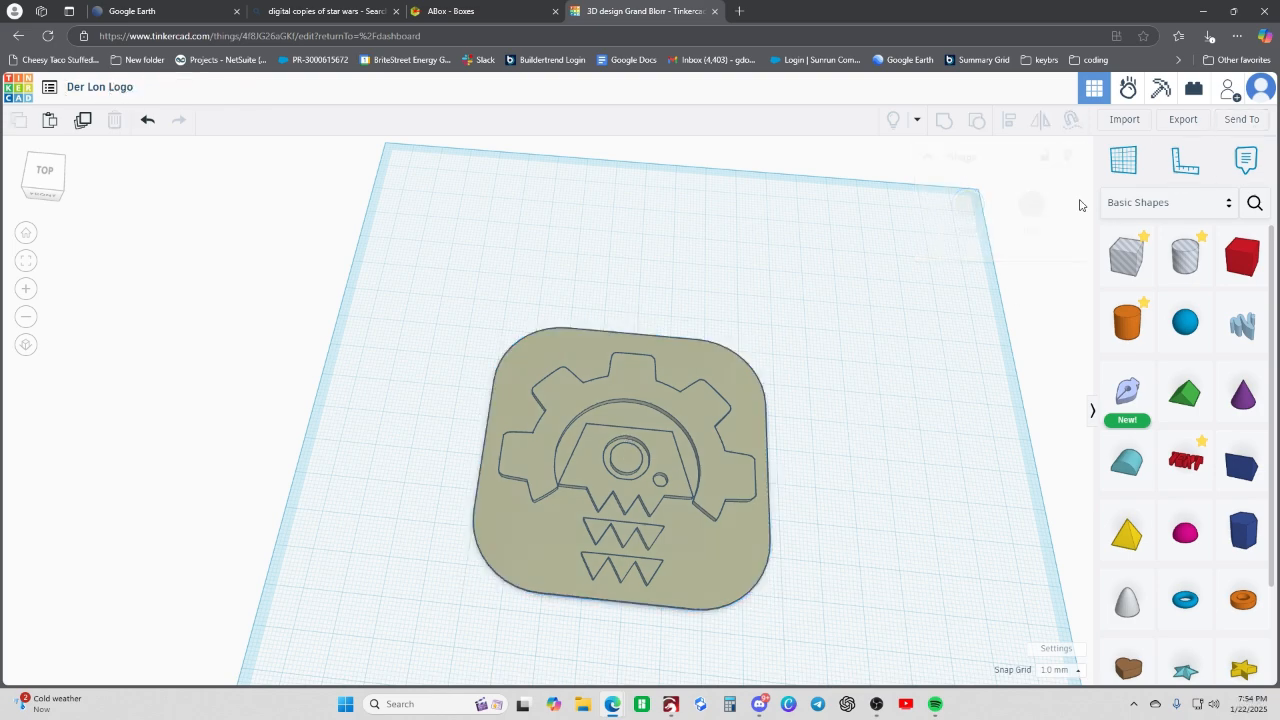
- Export everything in the design as an STL file and save it as Der Lon Logo in the Downloads folder
click(1183, 120)
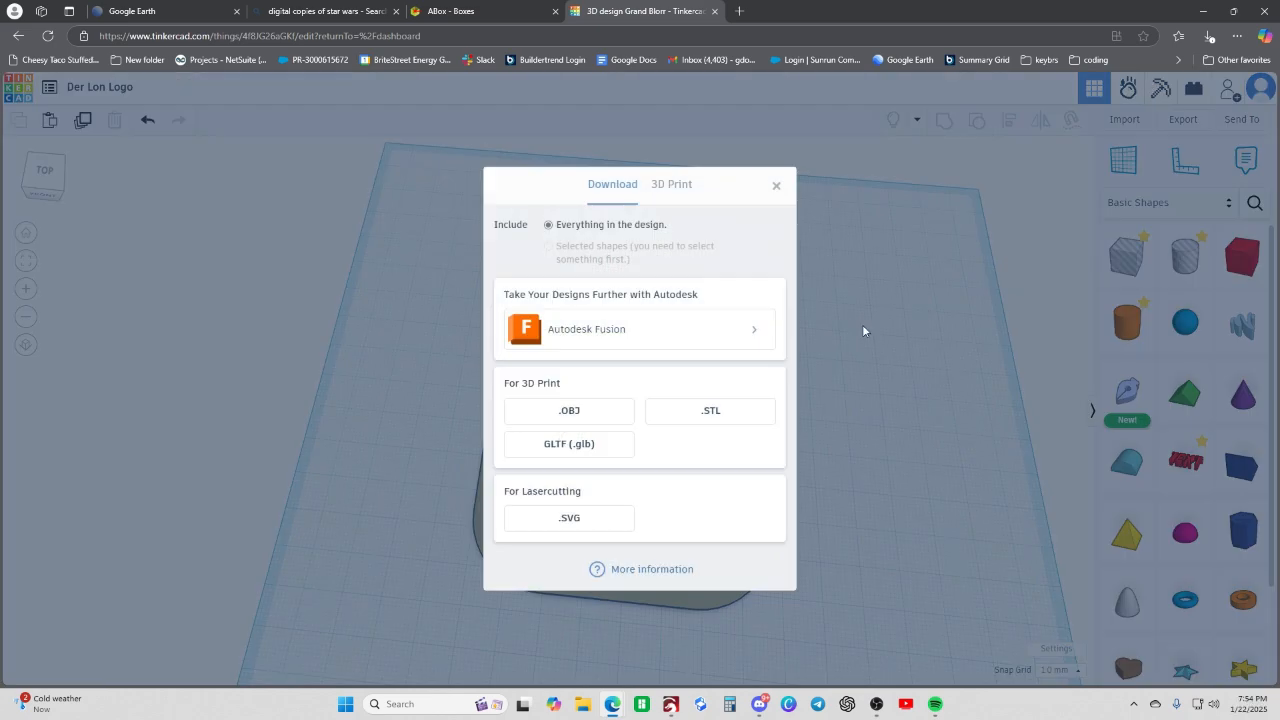
click(710, 411)
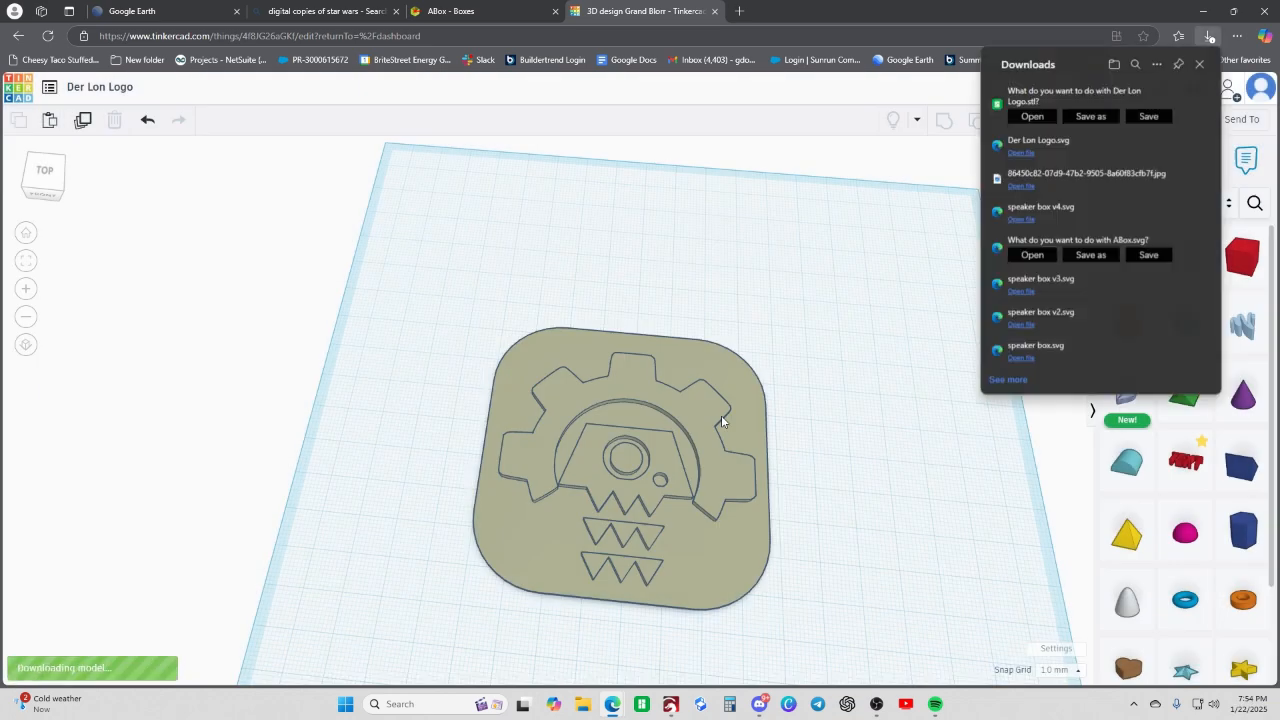
click(1106, 118)
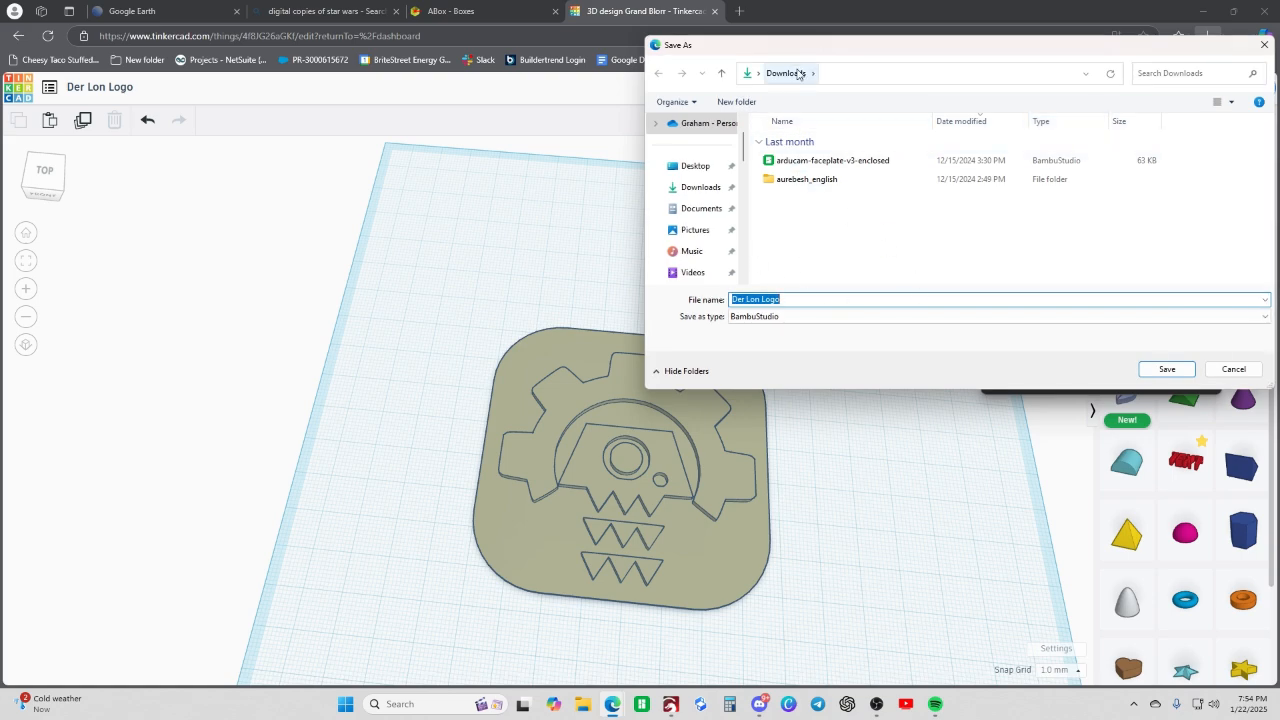
click(1166, 370)
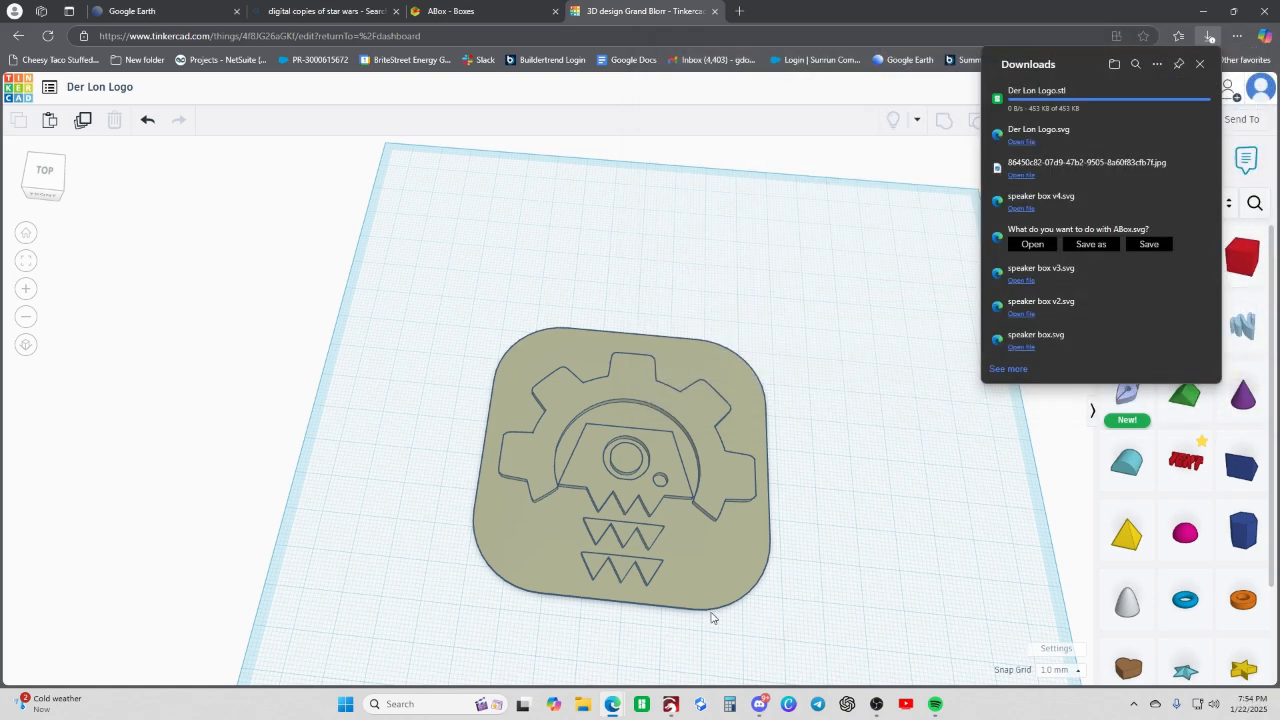
- Switch to Bambu Studio, create a new project and import the Der Lon Logo STL file from the Downloads folder
click(643, 703)
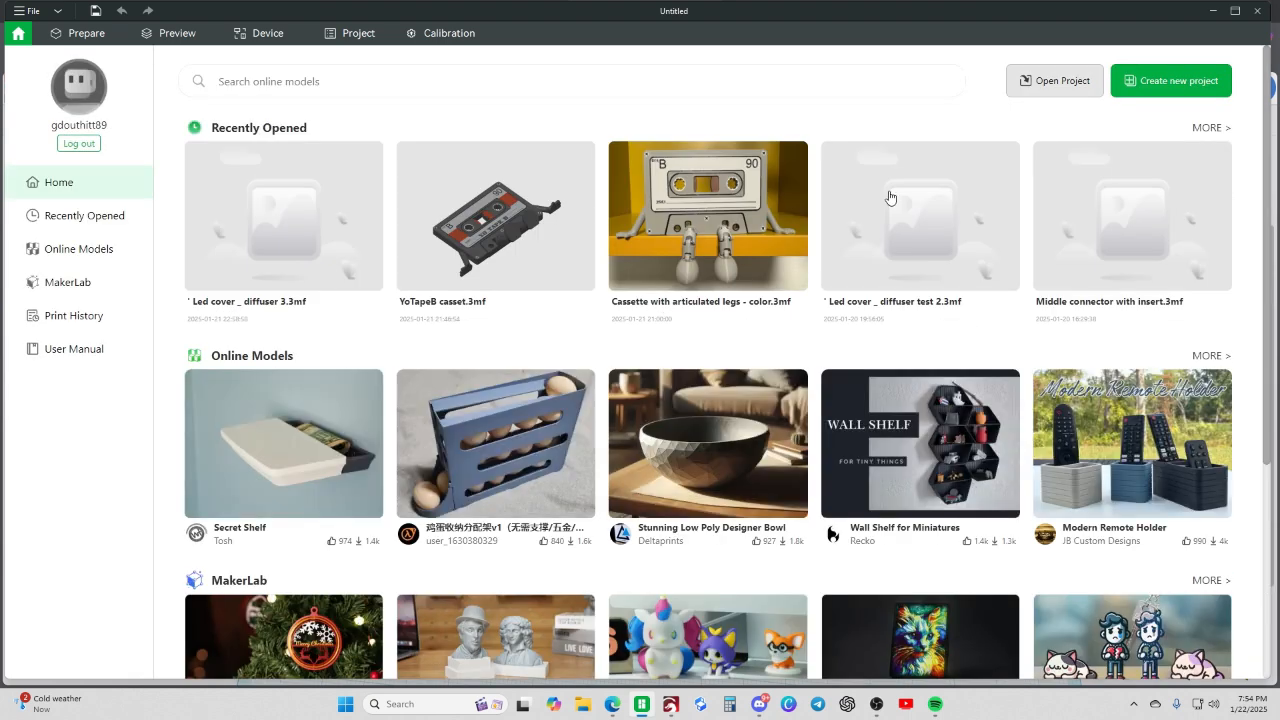
click(1172, 79)
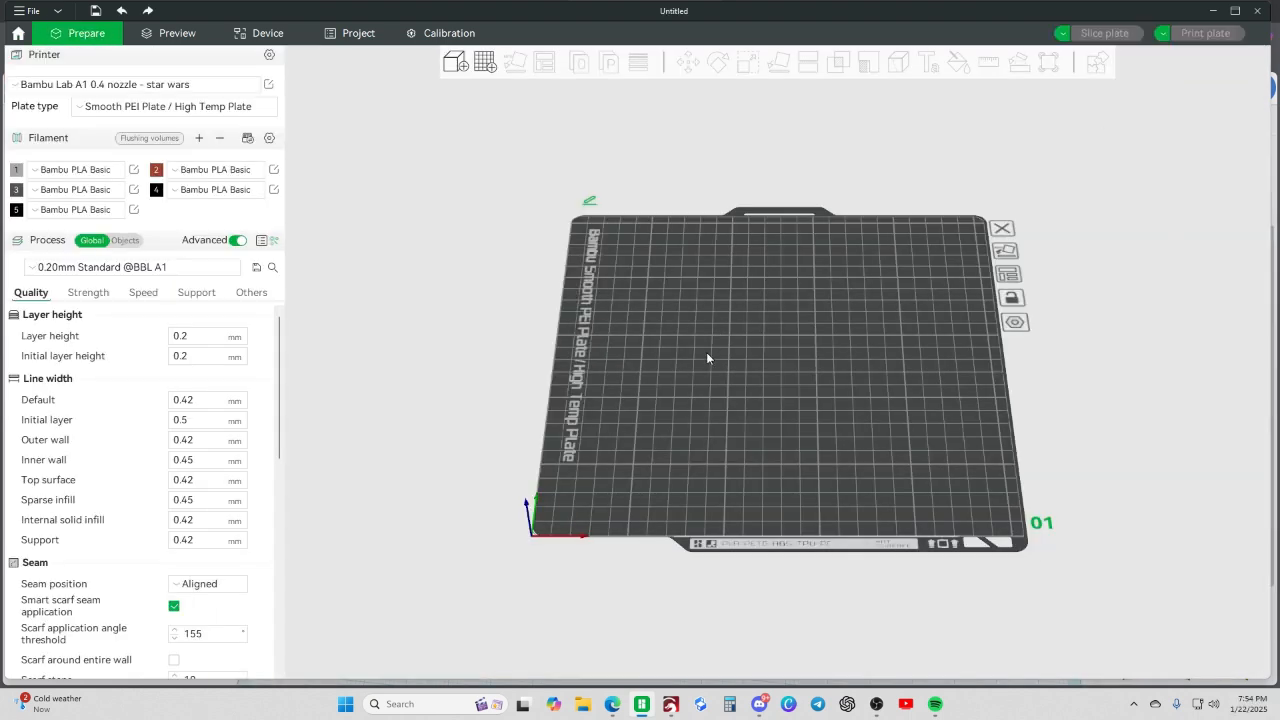
key(ctrl+i)
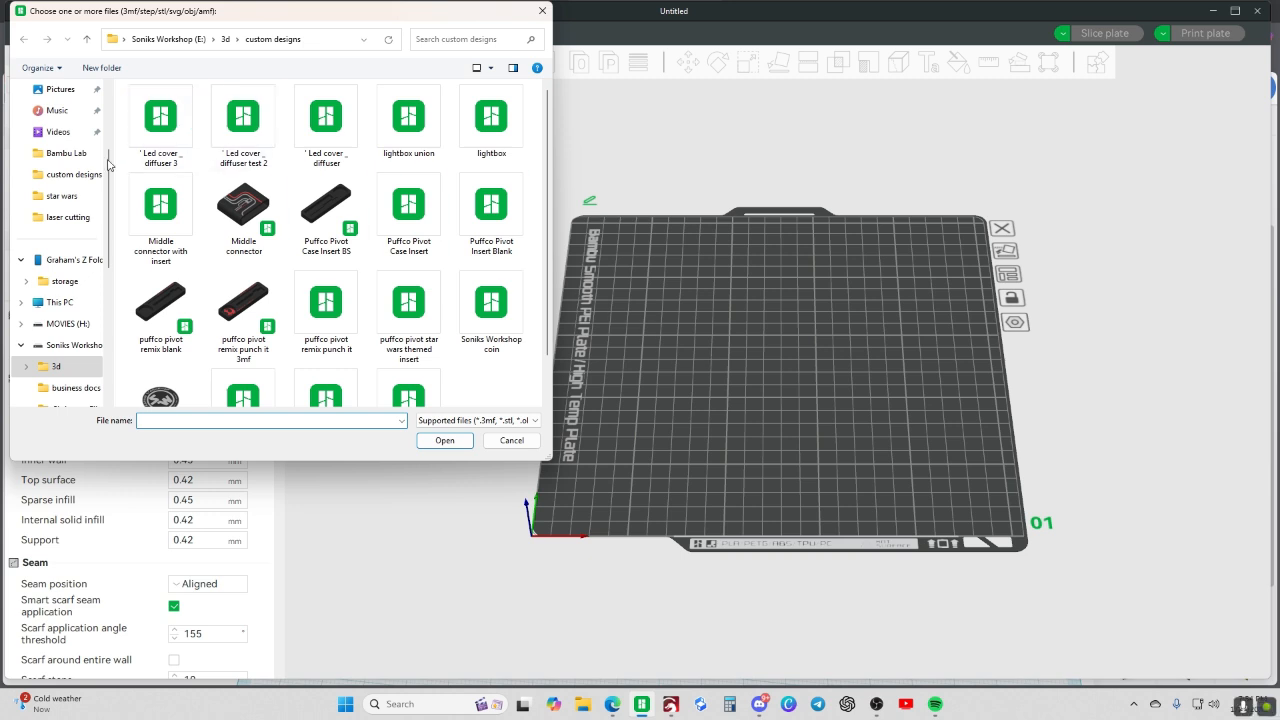
scroll(95, 168, up, 3)
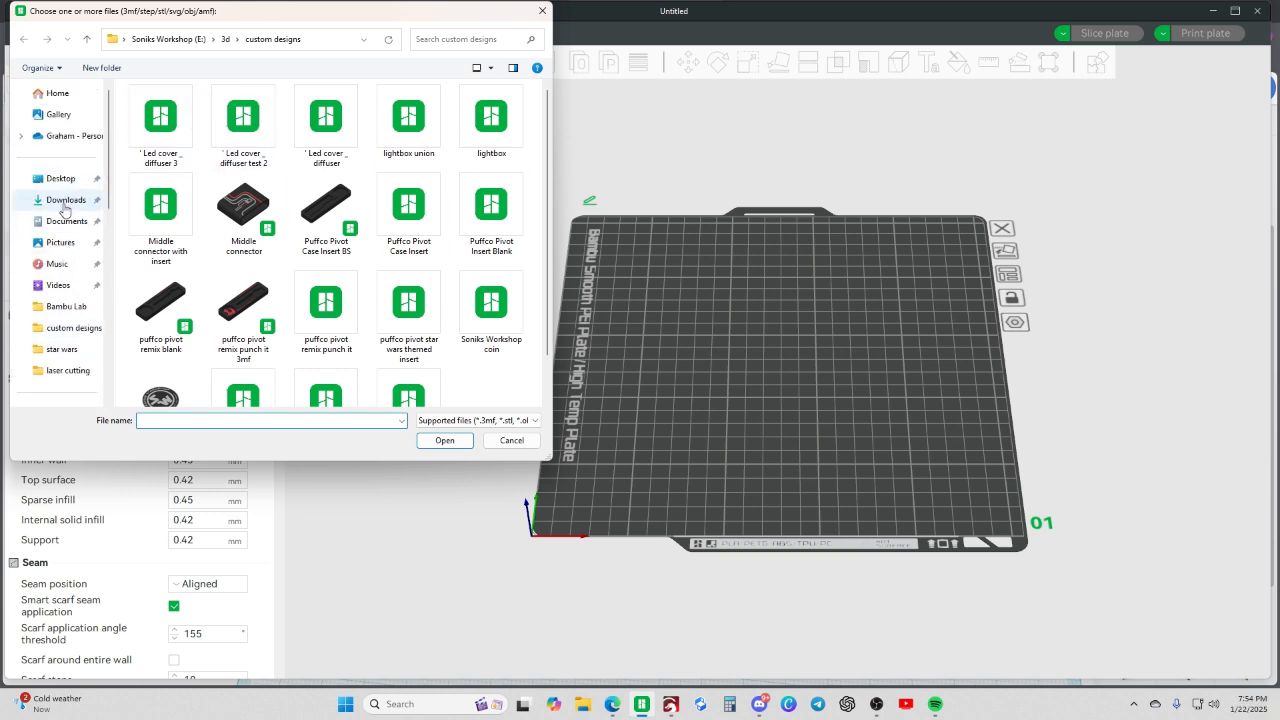
click(64, 200)
click(170, 128)
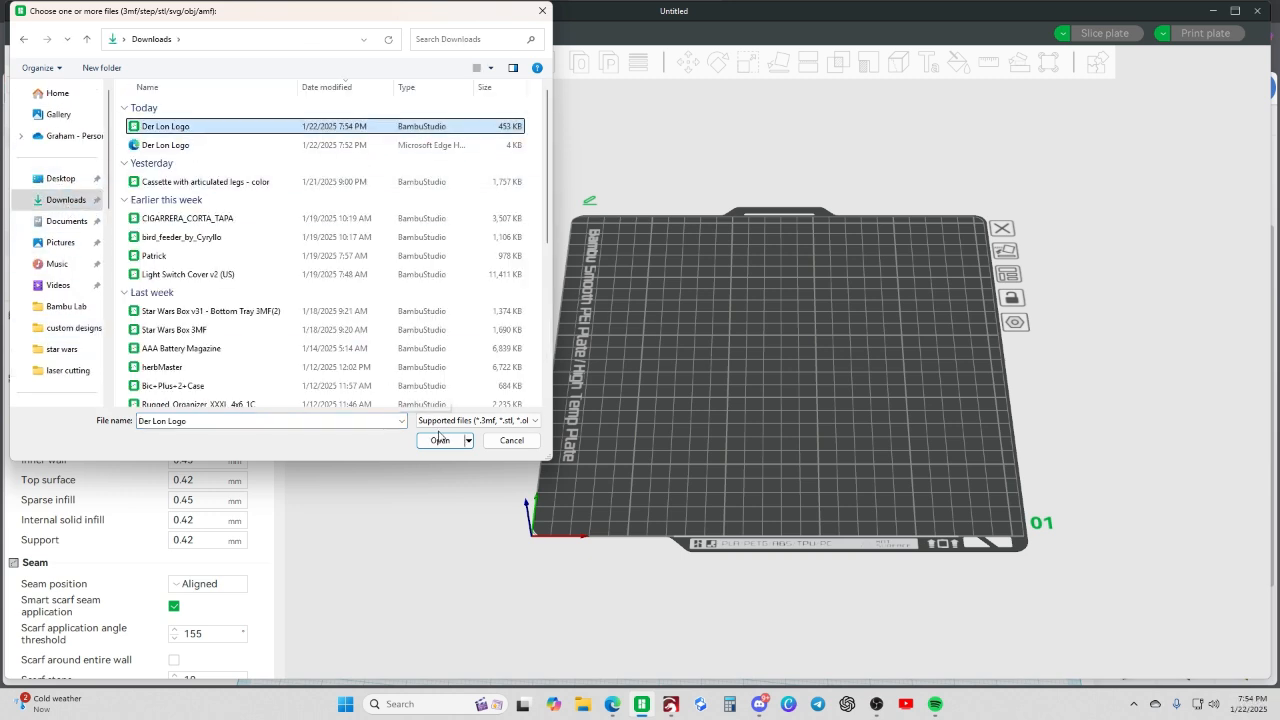
click(441, 441)
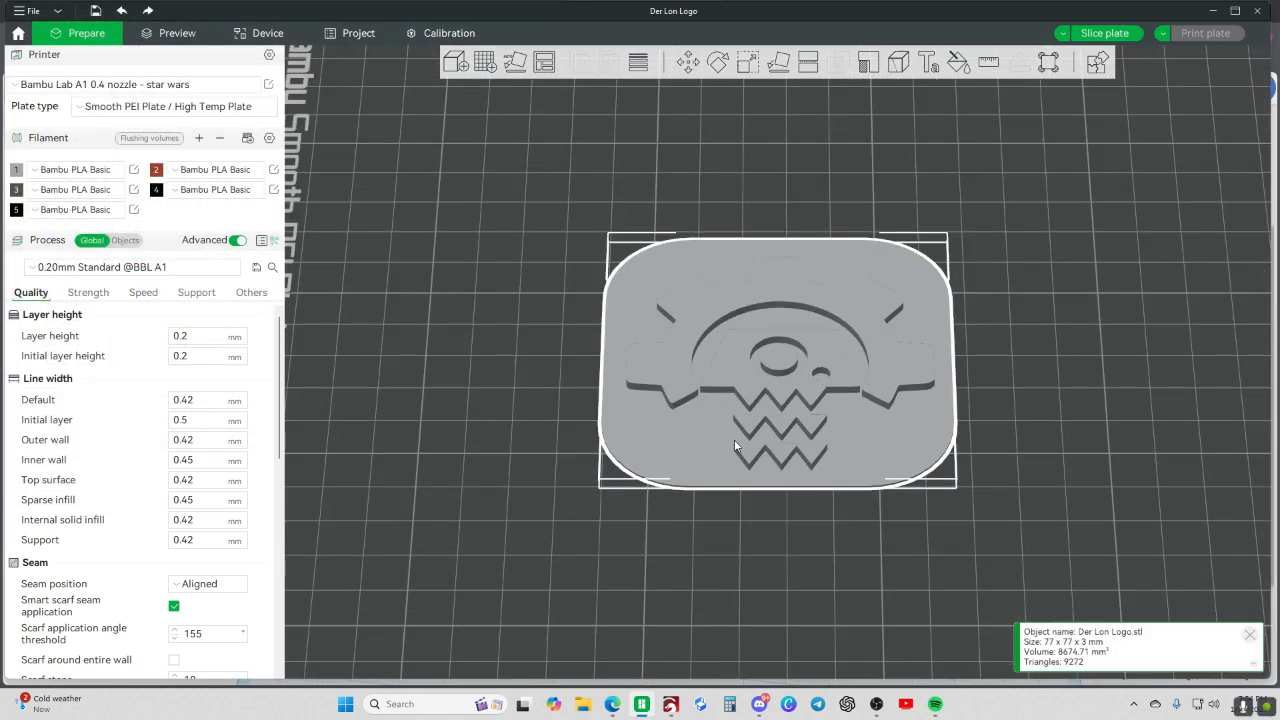
- Fill the top faces of the raised gear, eye, head and both rows of teeth with the red filament 2, using color painting
click(958, 62)
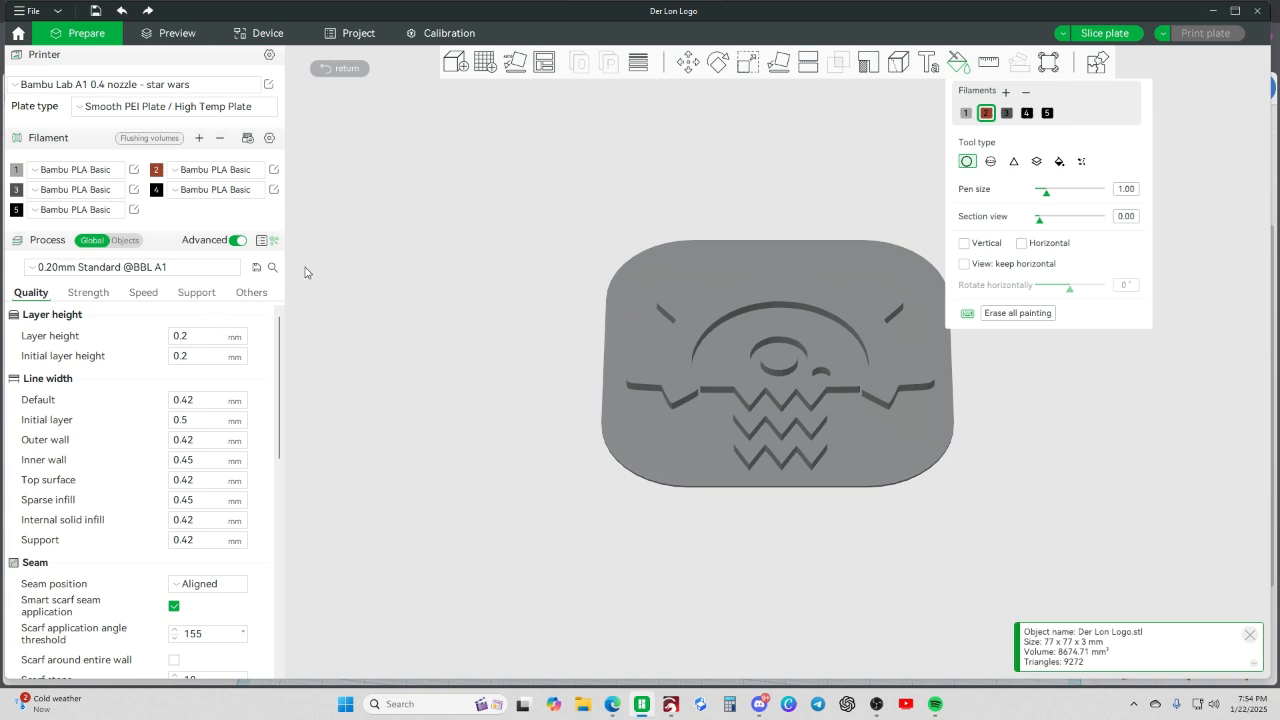
click(1062, 164)
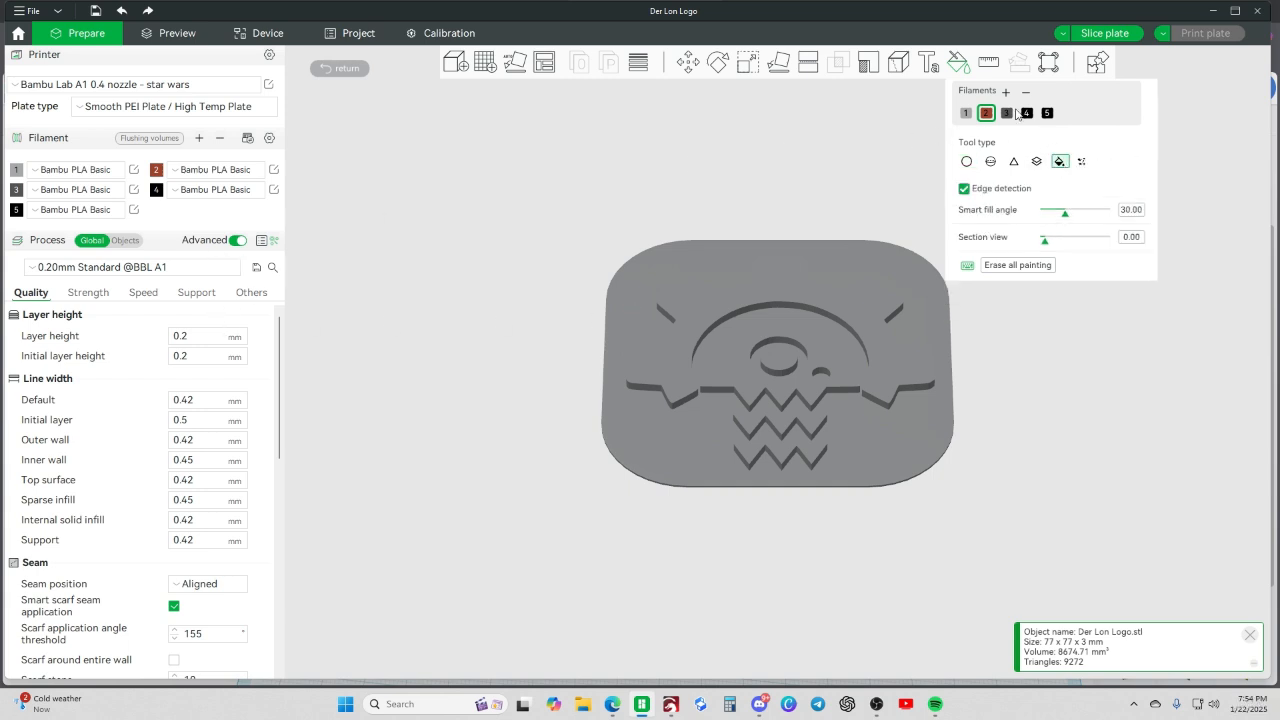
click(789, 290)
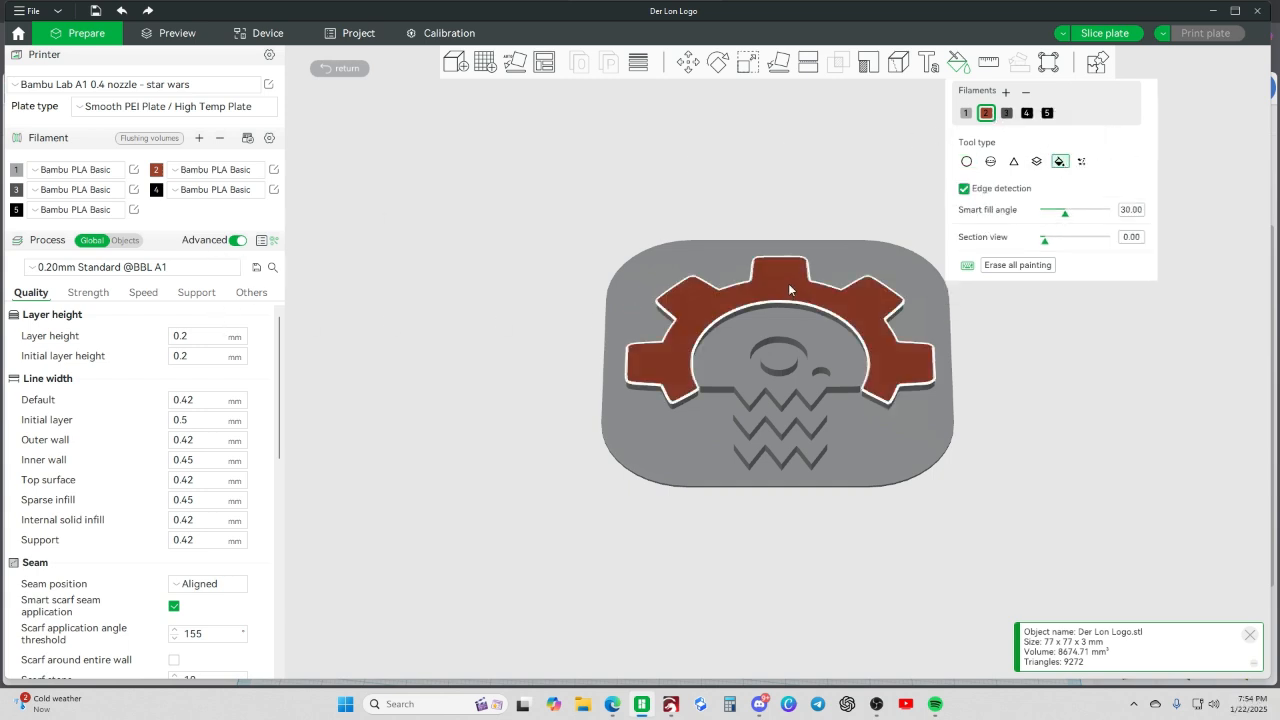
click(729, 347)
click(754, 425)
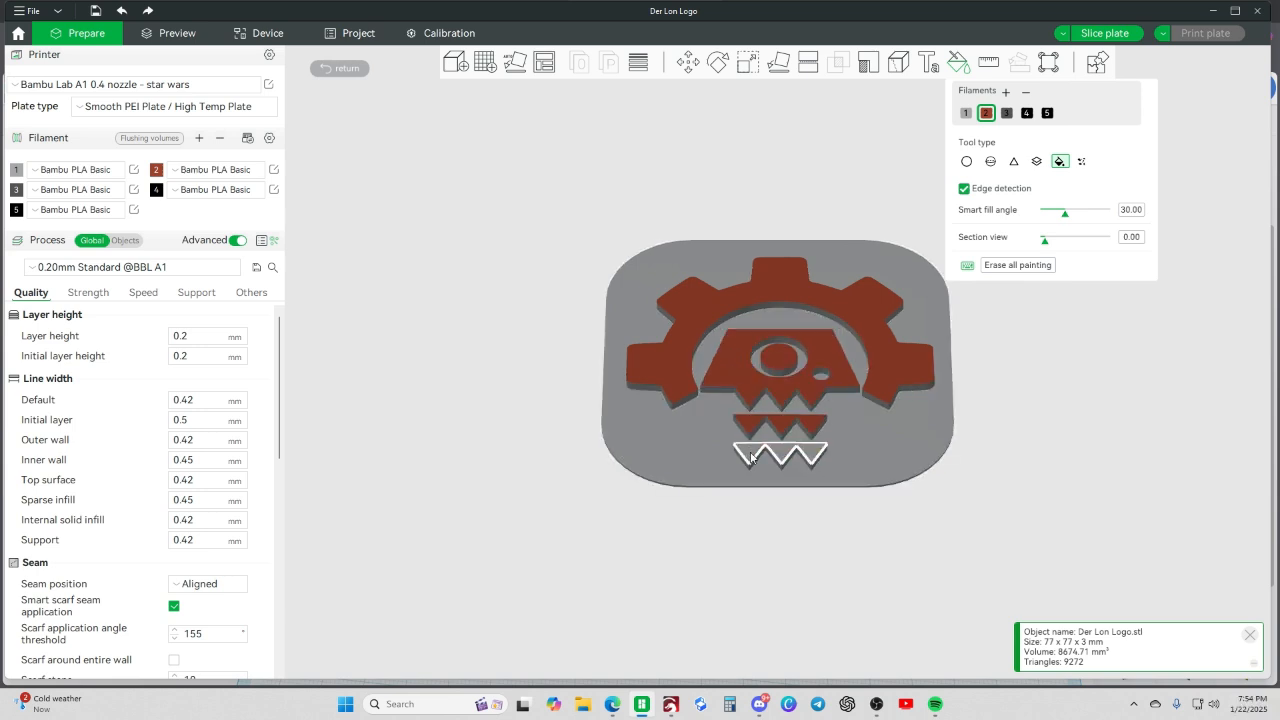
click(782, 452)
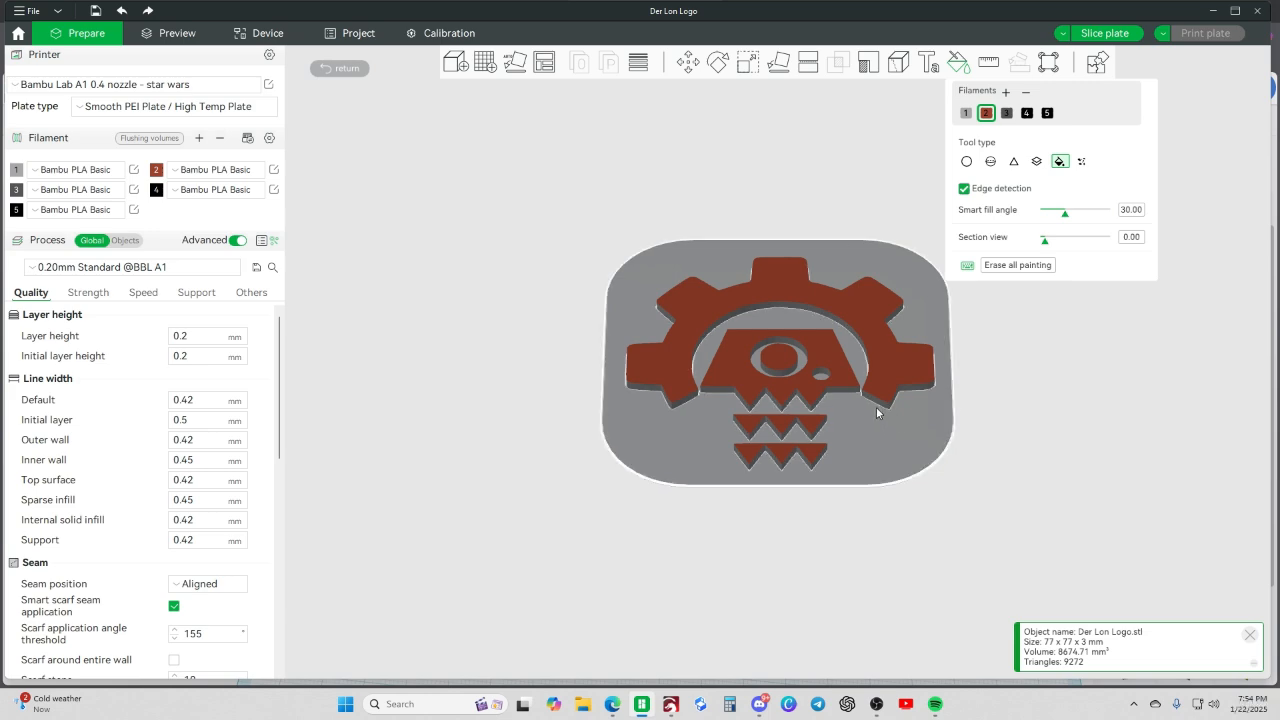
right_drag(1102, 373, 1103, 384)
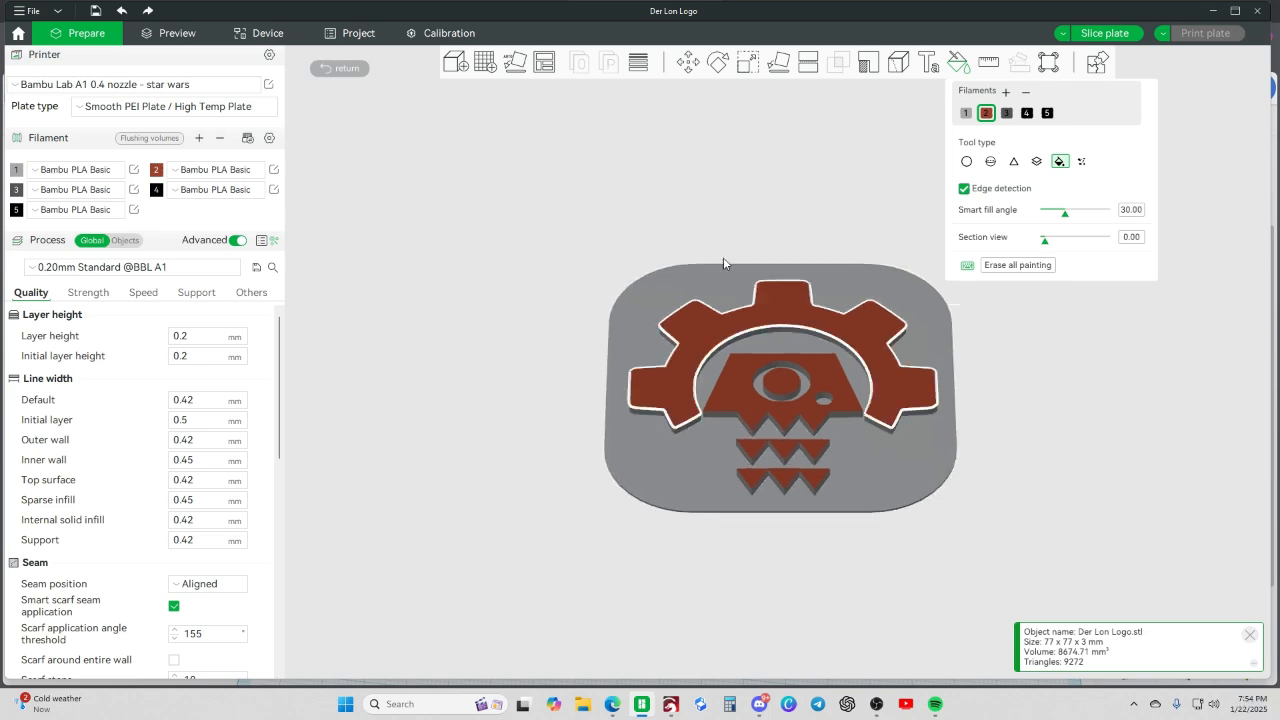
click(340, 68)
drag(1089, 421, 1087, 456)
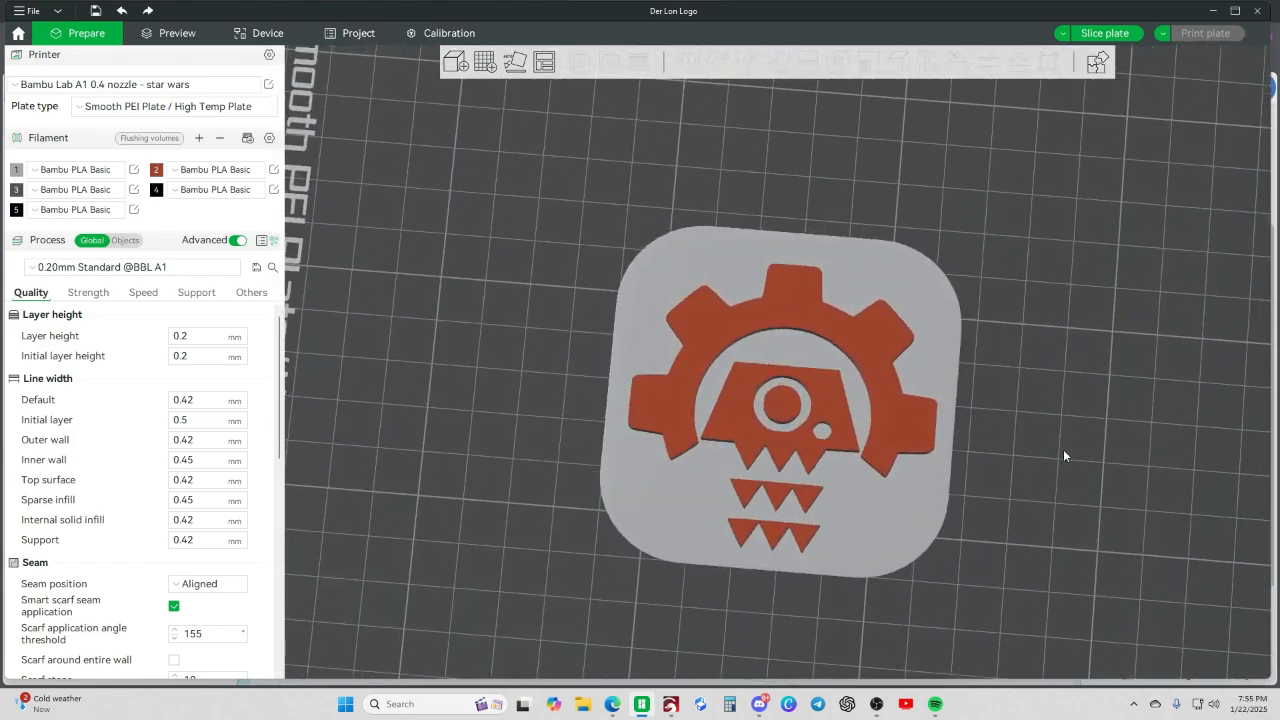